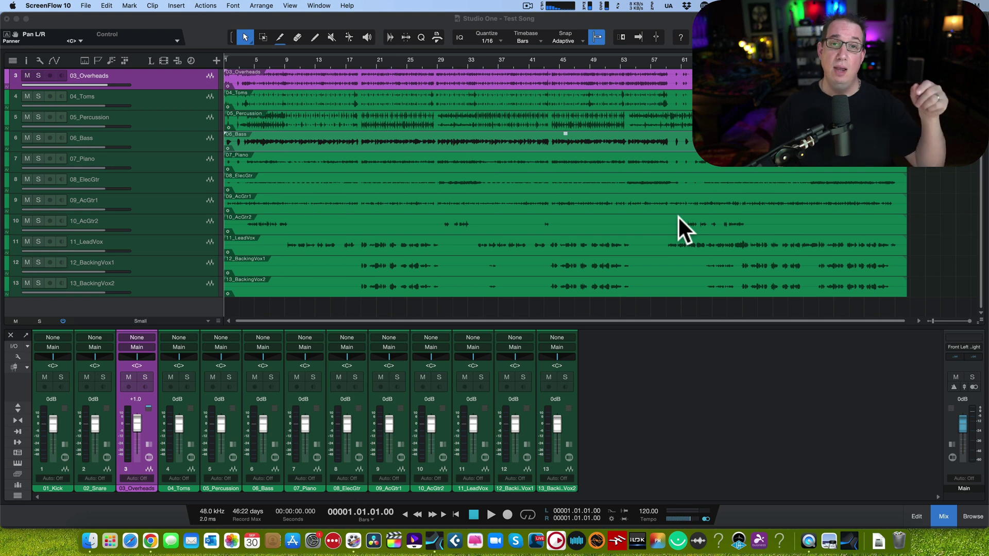
Step: Bring the Studio One window to the front with the mixer scrolled right
scroll(355, 81, right, 1)
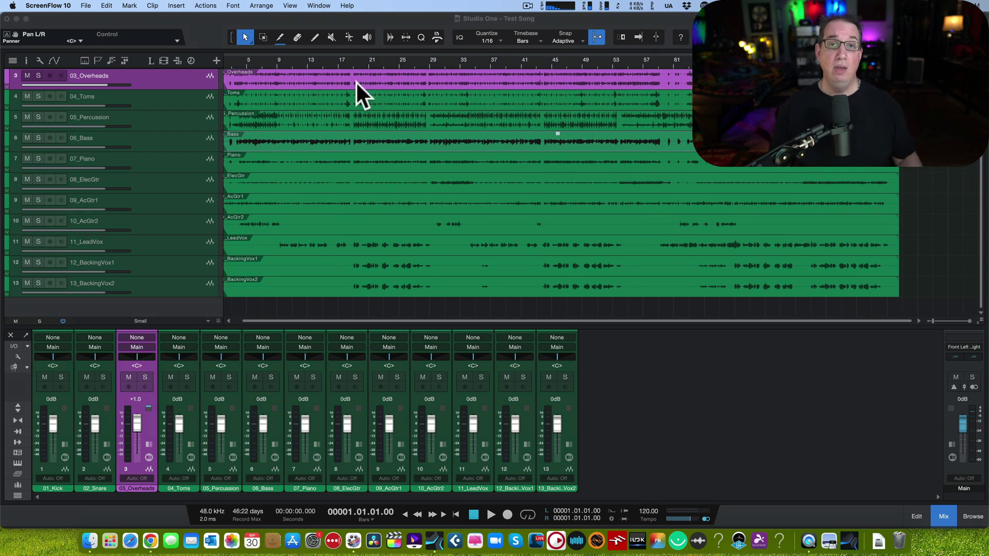
click(338, 19)
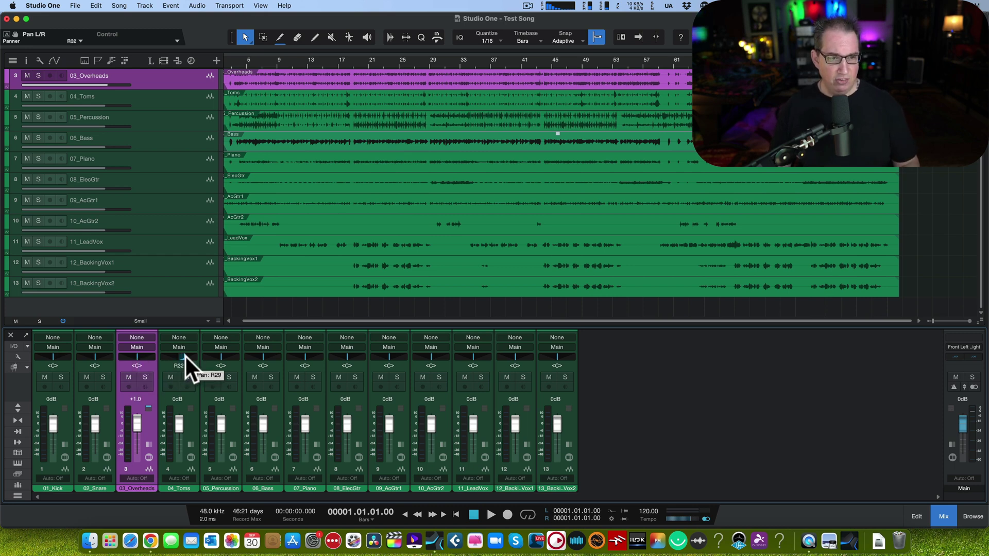
Step: Recentre 04_Toms, pan 07_Piano to L5 and 08_ElecGtr to R5, and keep 09_AcGtr1 centred
drag(184, 355, 180, 355)
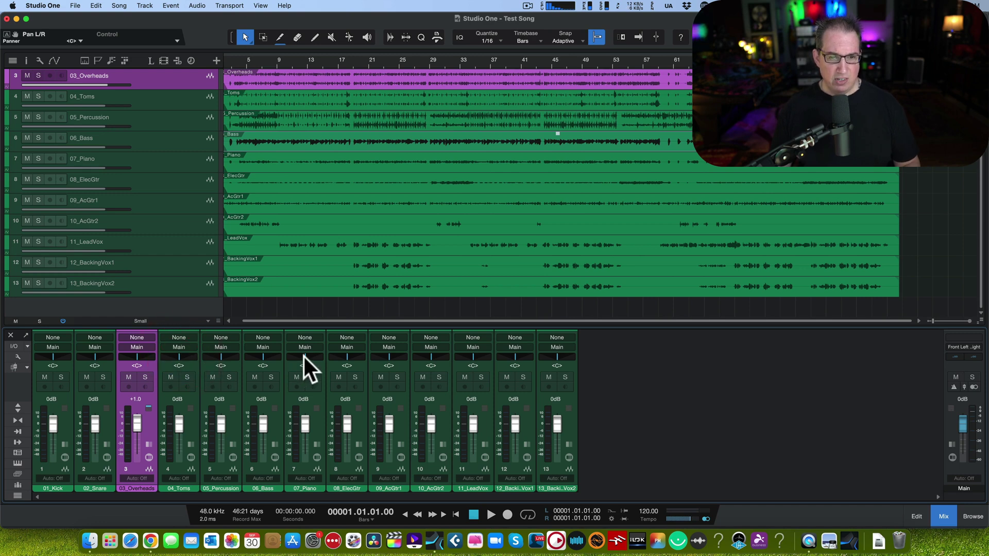
drag(304, 354, 344, 357)
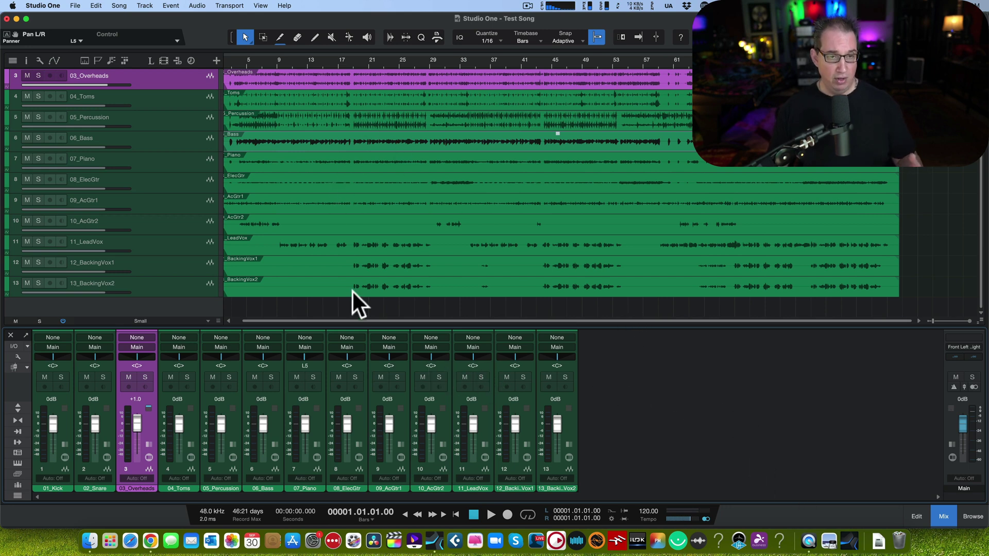
scroll(348, 356, up, 5)
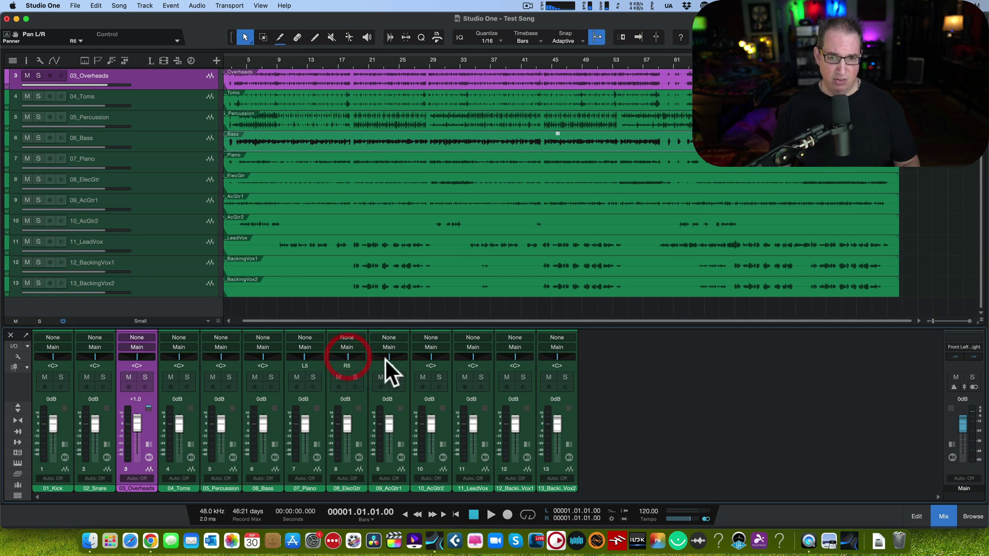
scroll(388, 357, down, 11)
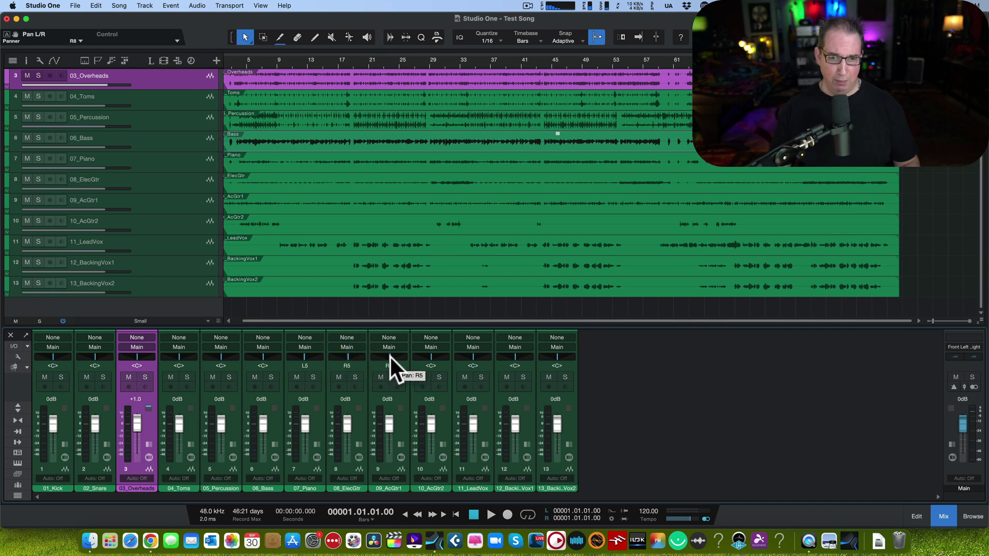
alt+click(388, 356)
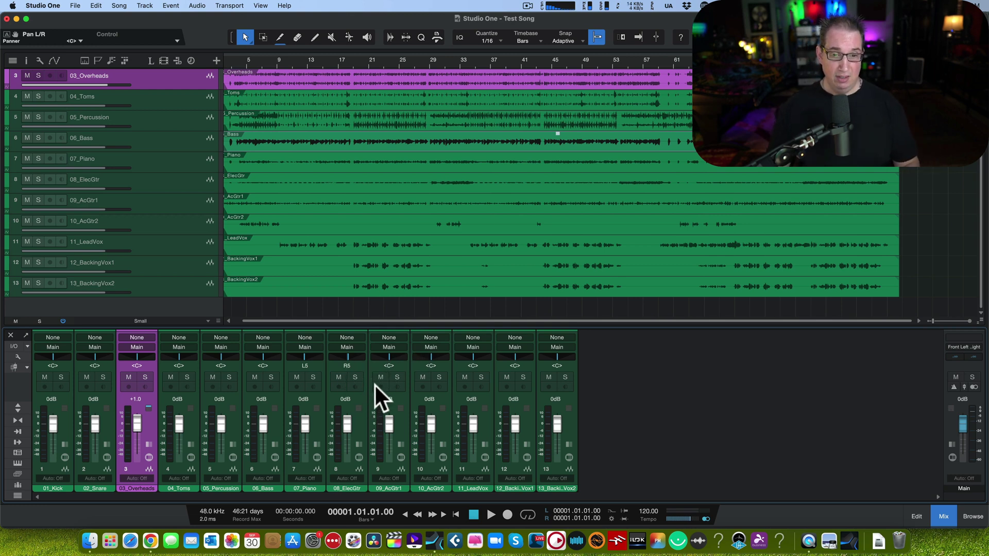
Step: Move 08_ElecGtr's pan from R5 to L1 in the enlarged pan popup
click(355, 363)
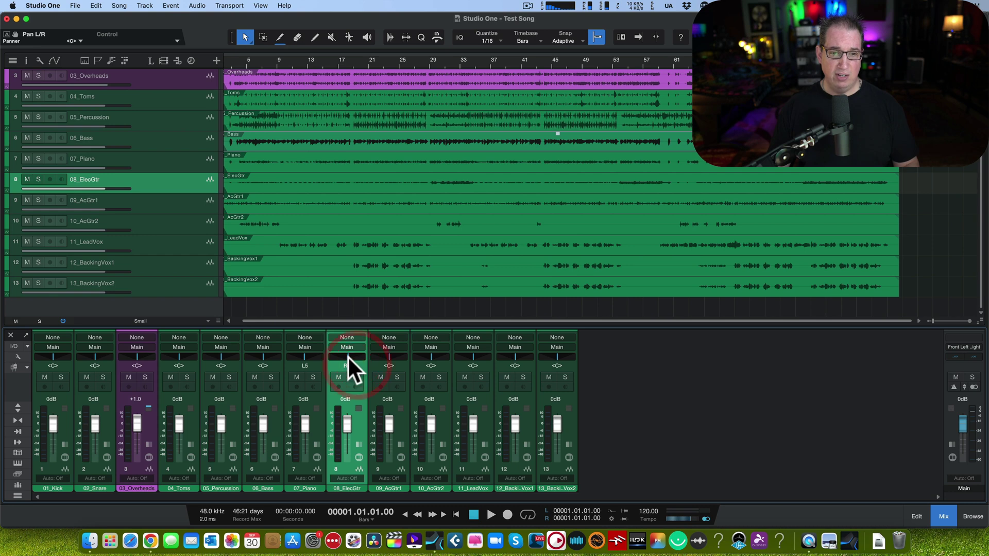
click(347, 355)
mouse_move(347, 354)
mouse_down()
mouse_move(363, 358)
mouse_move(354, 366)
mouse_move(311, 354)
mouse_move(338, 354)
mouse_move(330, 352)
mouse_up()
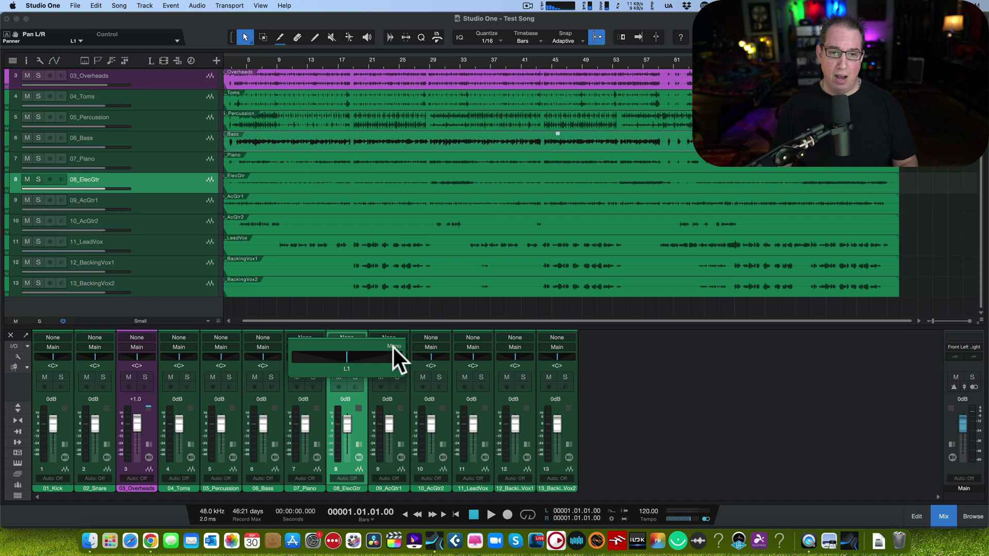
click(357, 391)
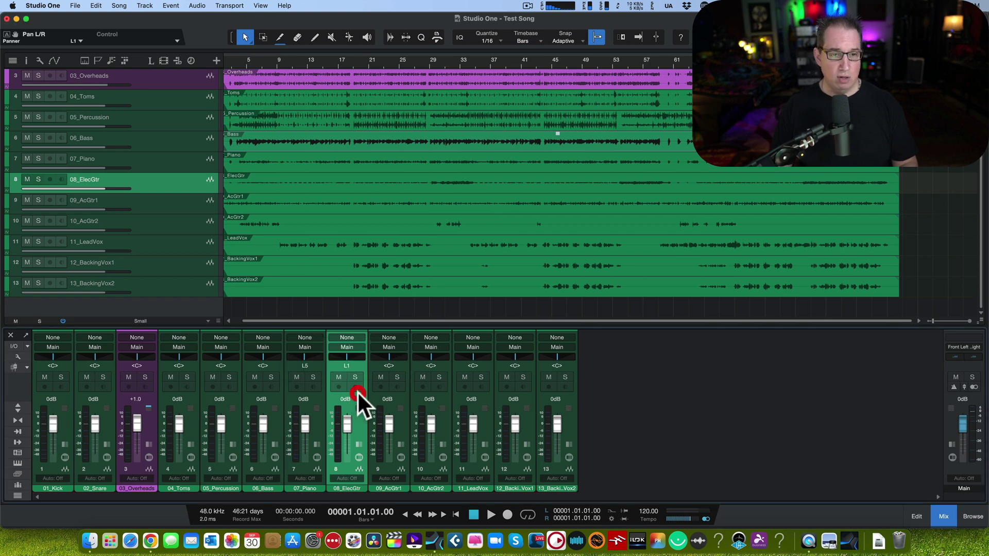
Step: Select 03_Overheads, set its pan to R2 in the enlarged popup, and list its pan modes
click(147, 391)
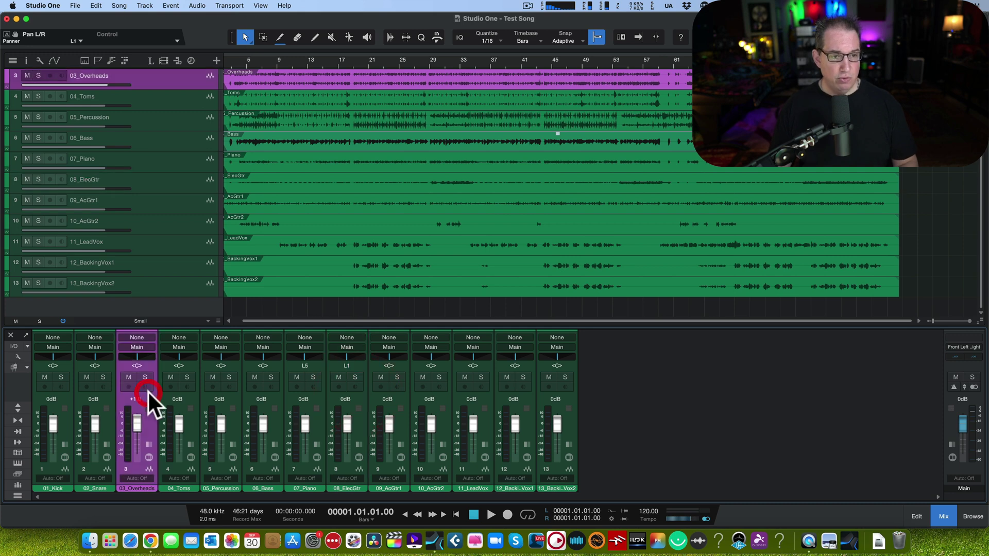
click(123, 361)
click(141, 357)
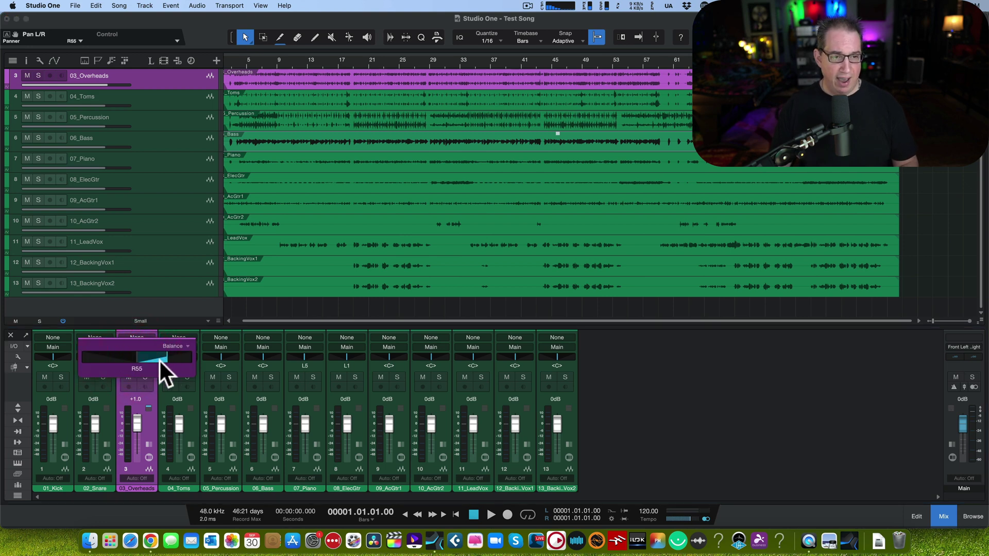
click(138, 359)
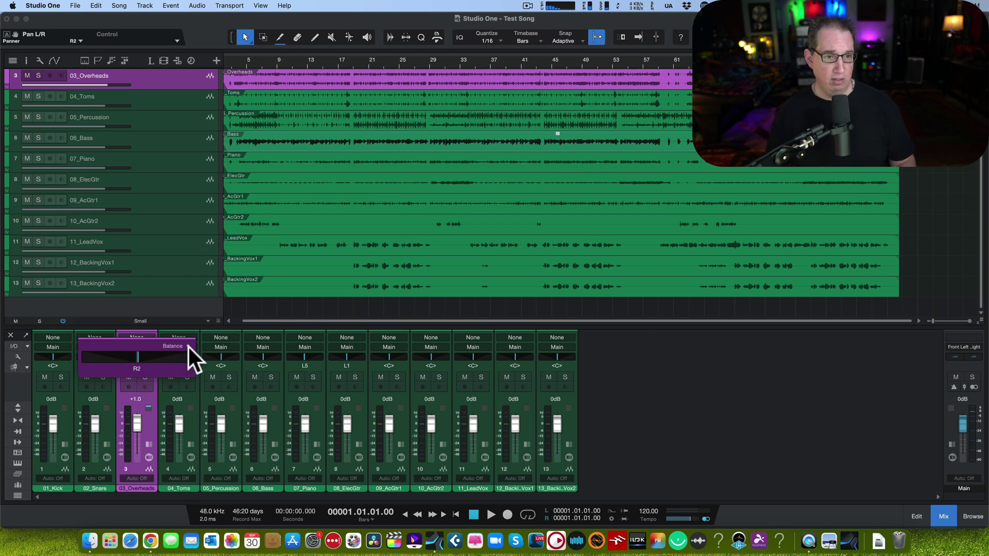
click(187, 345)
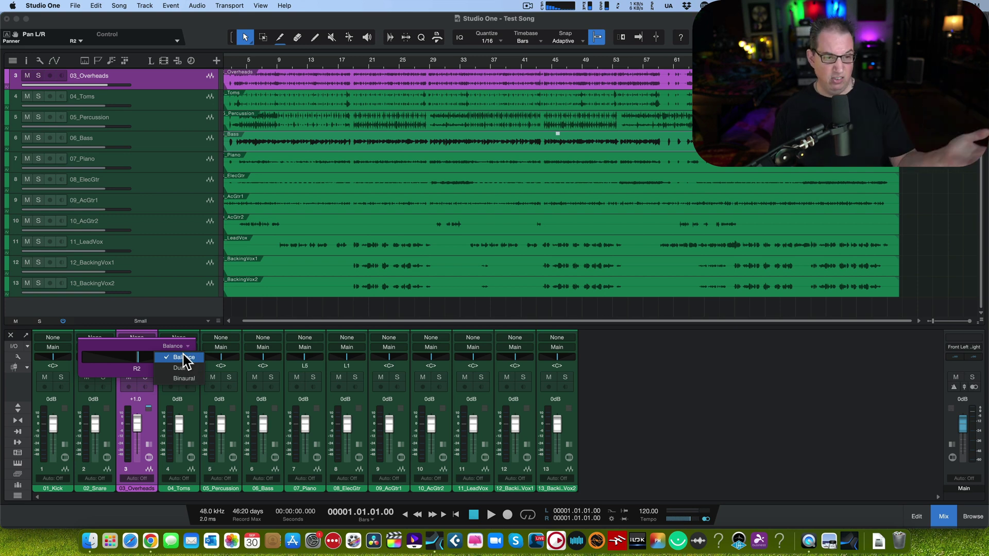
Step: Put the 03_Overheads panner in Dual mode with its left and right sides at L38 and R39
click(178, 368)
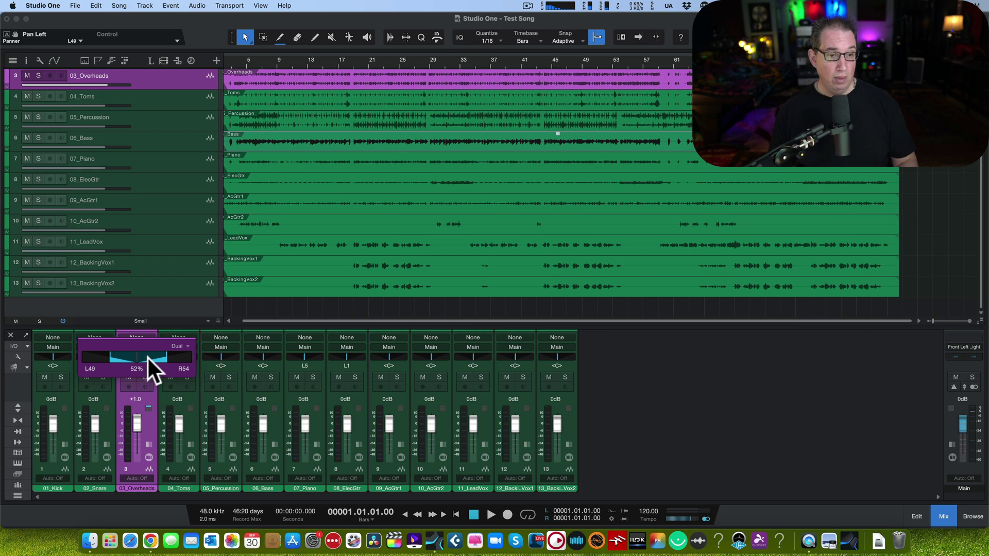
drag(166, 355, 171, 354)
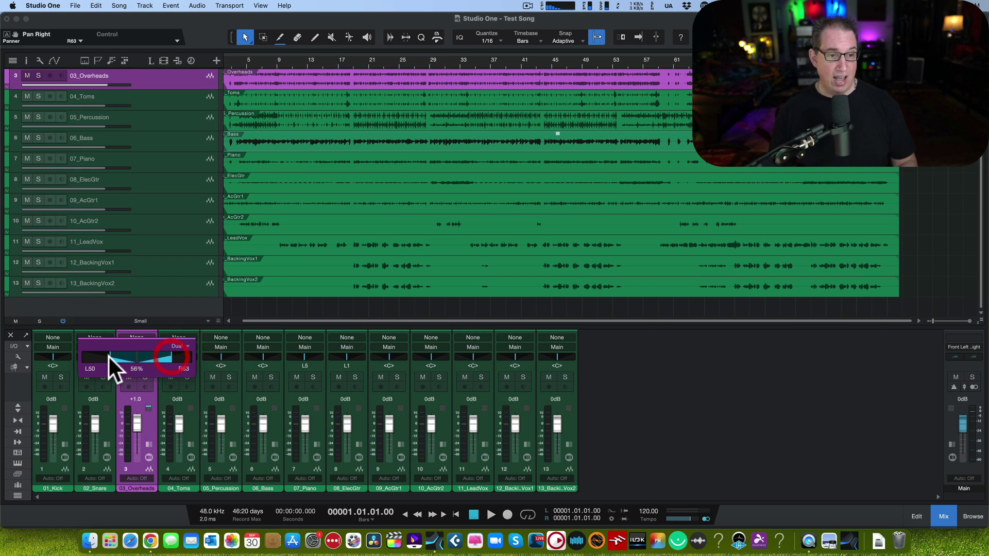
drag(108, 356, 104, 356)
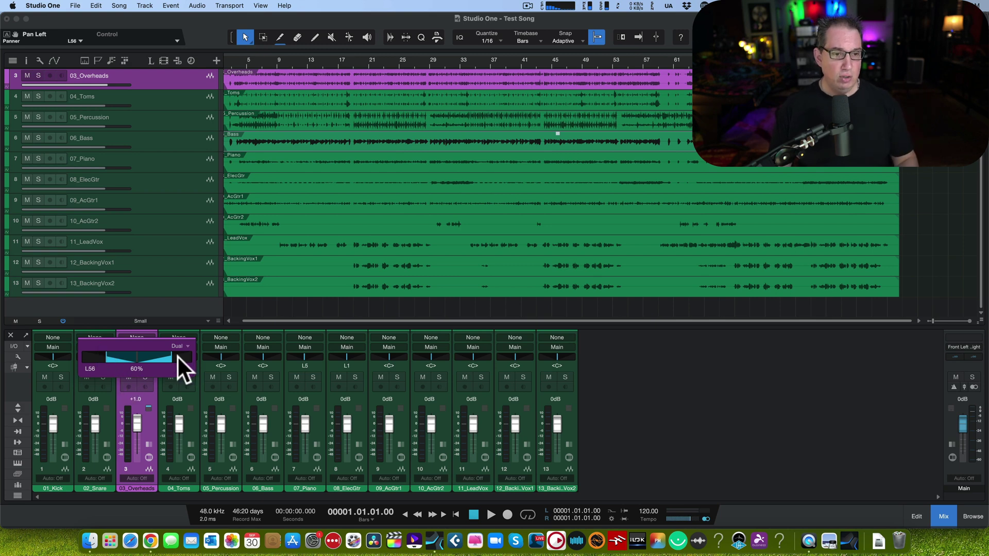
mouse_move(172, 355)
mouse_down()
mouse_move(159, 354)
mouse_move(174, 353)
mouse_up()
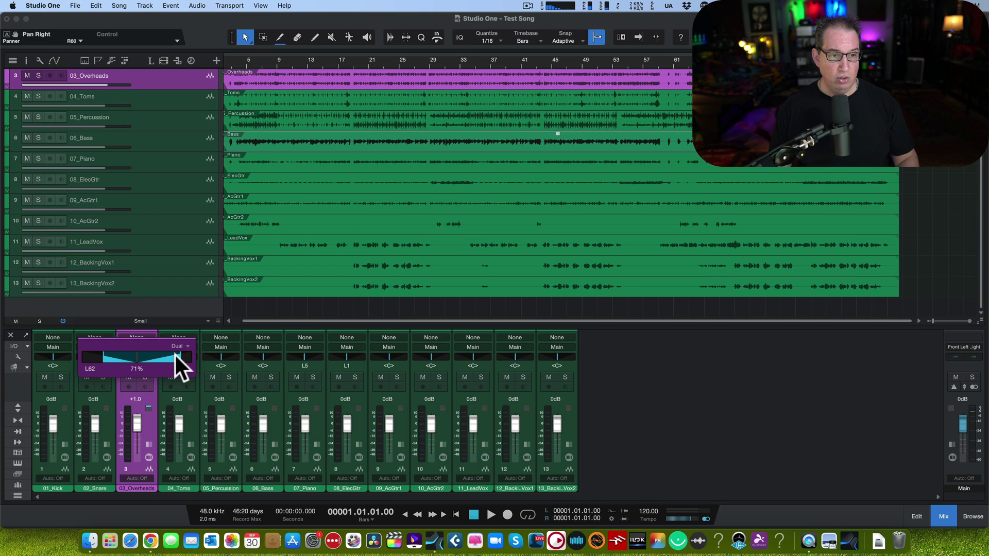
click(103, 354)
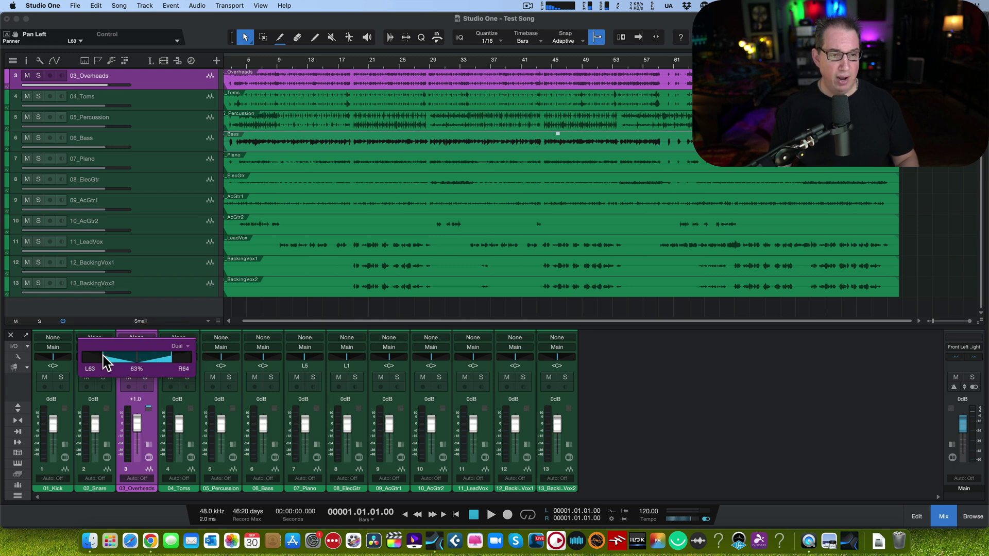
drag(133, 356, 137, 378)
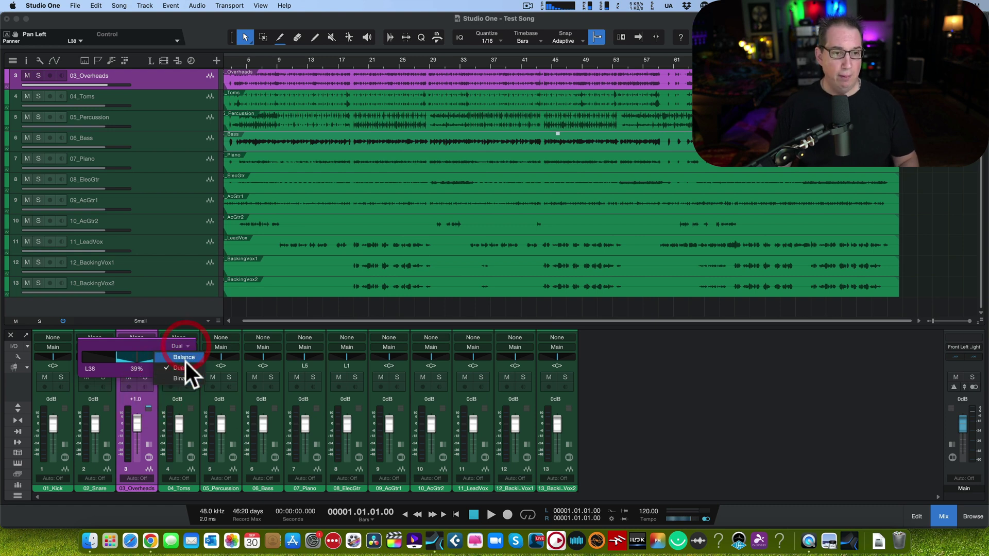
Step: Try Binaural on the 03_Overheads panner, then return to Balance mode panned to R21
click(181, 373)
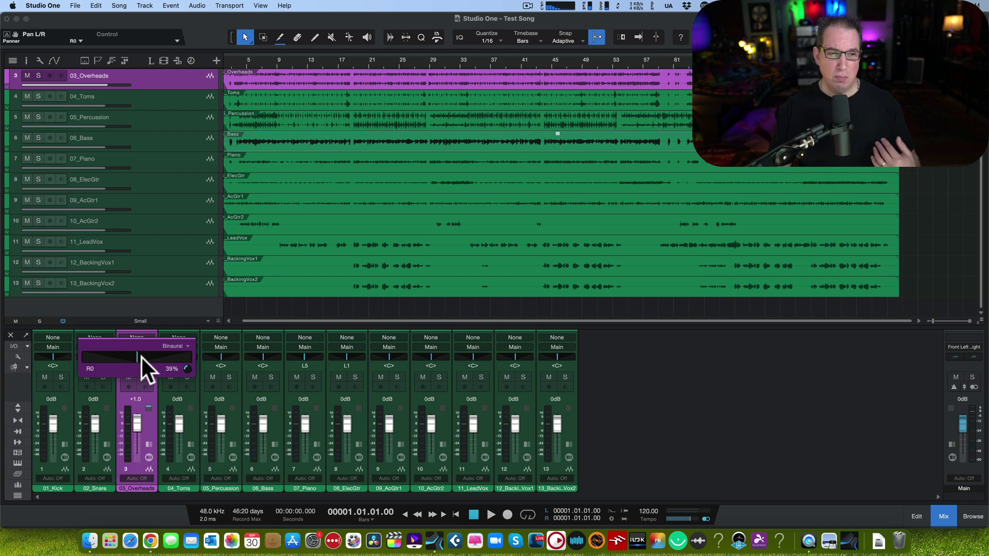
drag(140, 356, 187, 366)
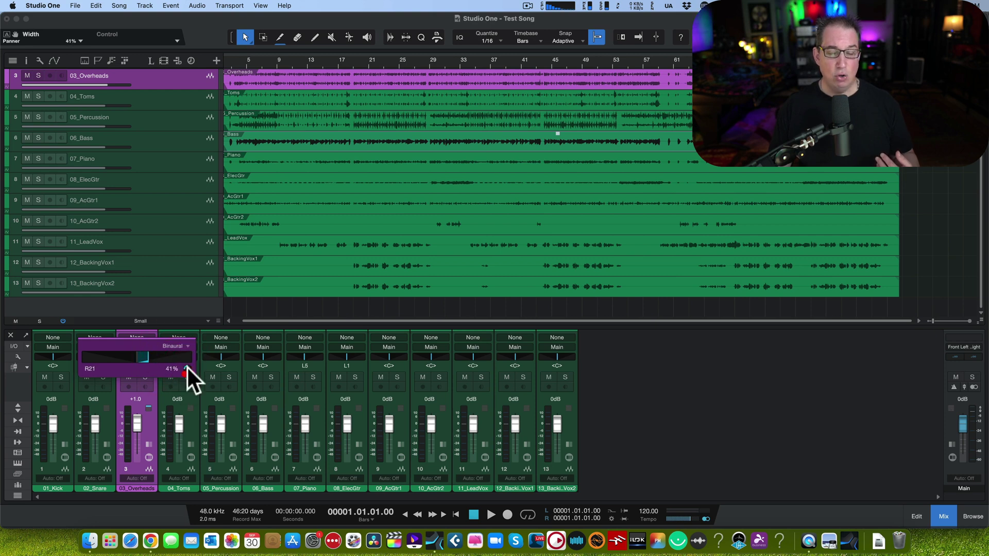
click(184, 343)
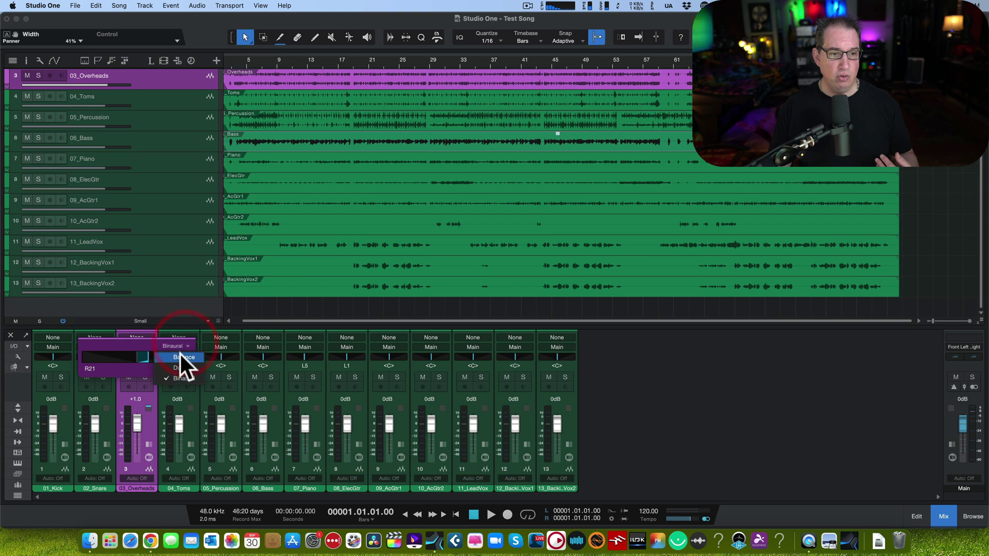
click(179, 353)
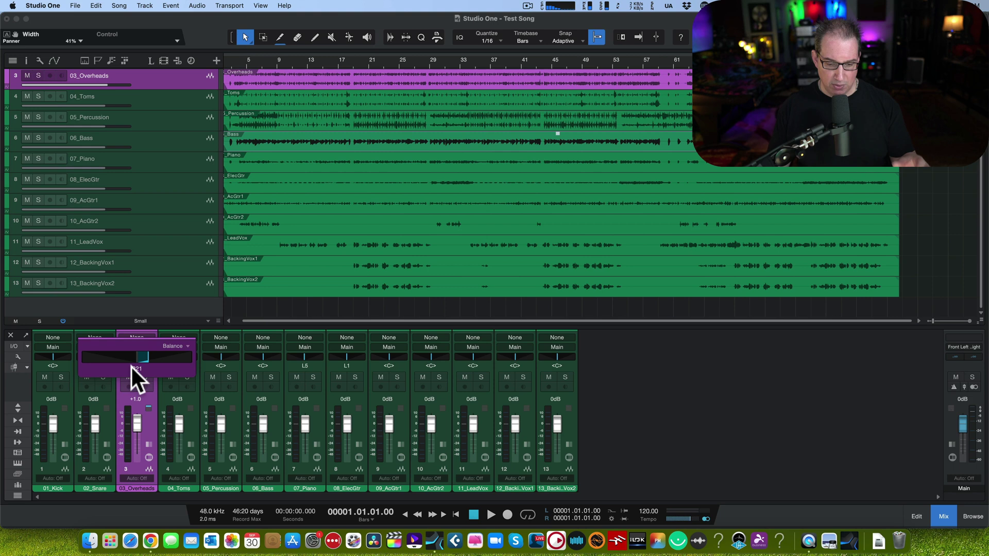
click(125, 330)
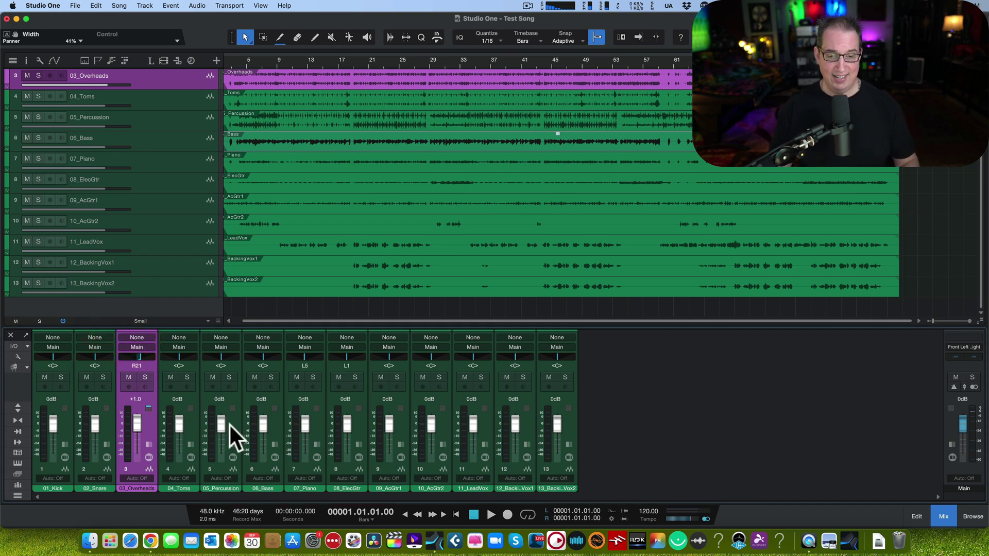
click(190, 397)
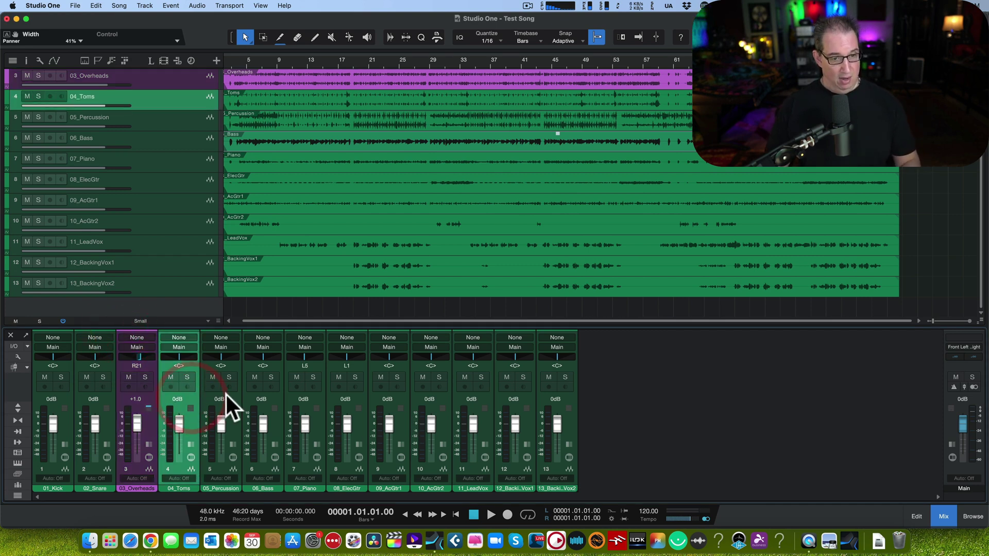
click(237, 400)
click(259, 398)
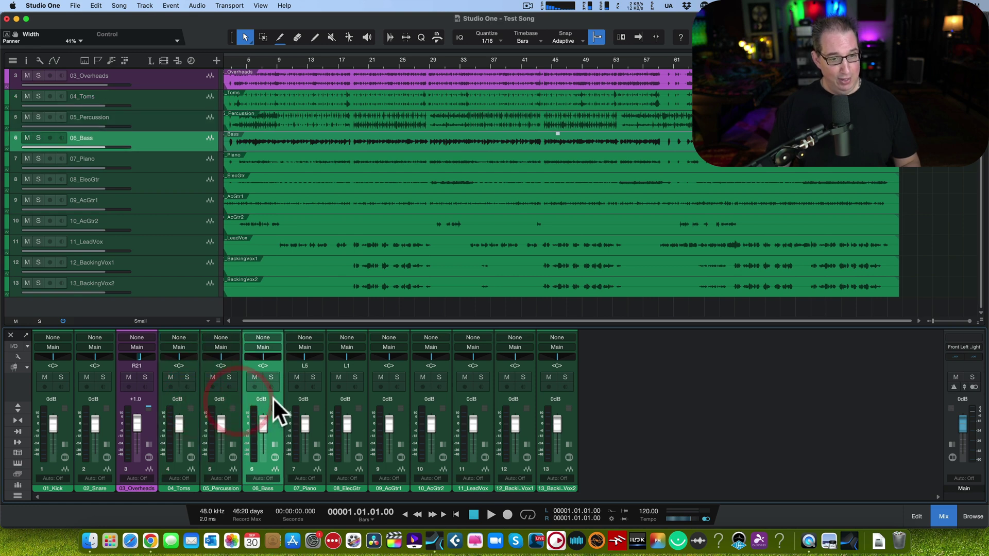
click(320, 397)
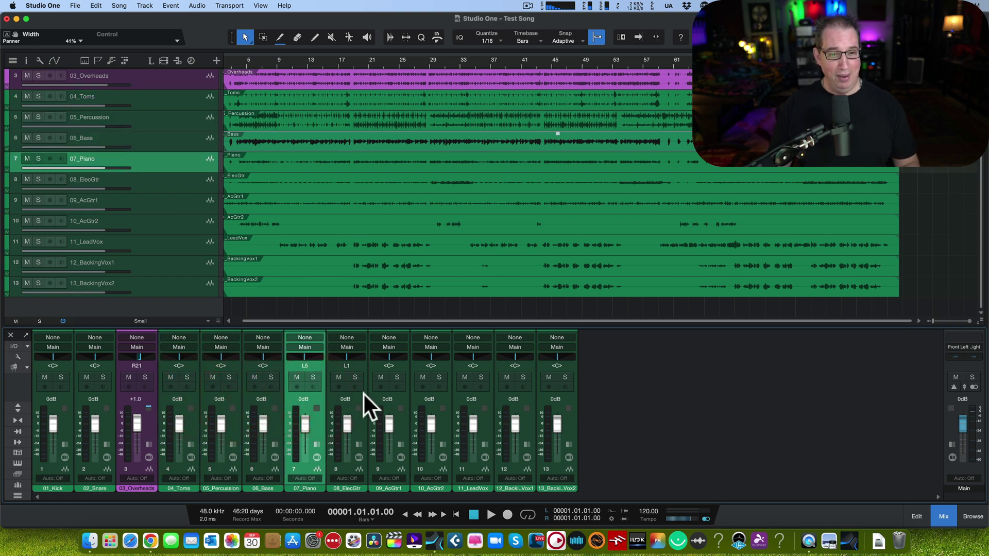
click(354, 397)
click(320, 397)
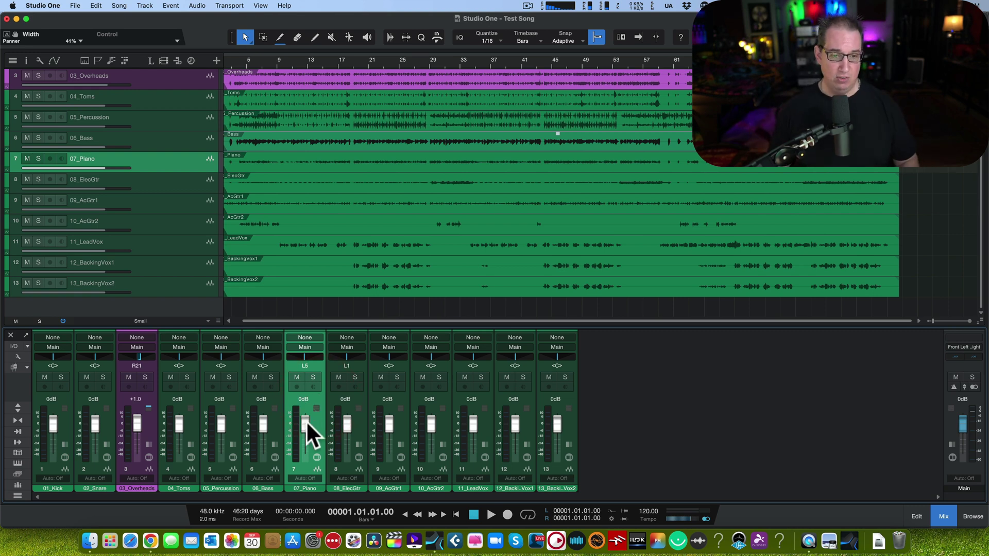
click(148, 415)
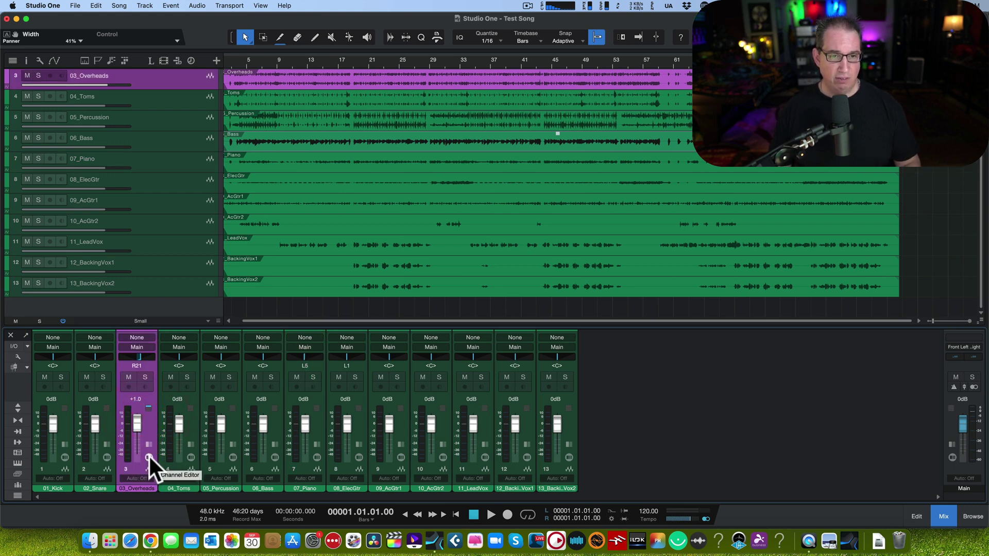
Step: Open the 03_Overheads Channel Editor and settle its window in place
click(148, 457)
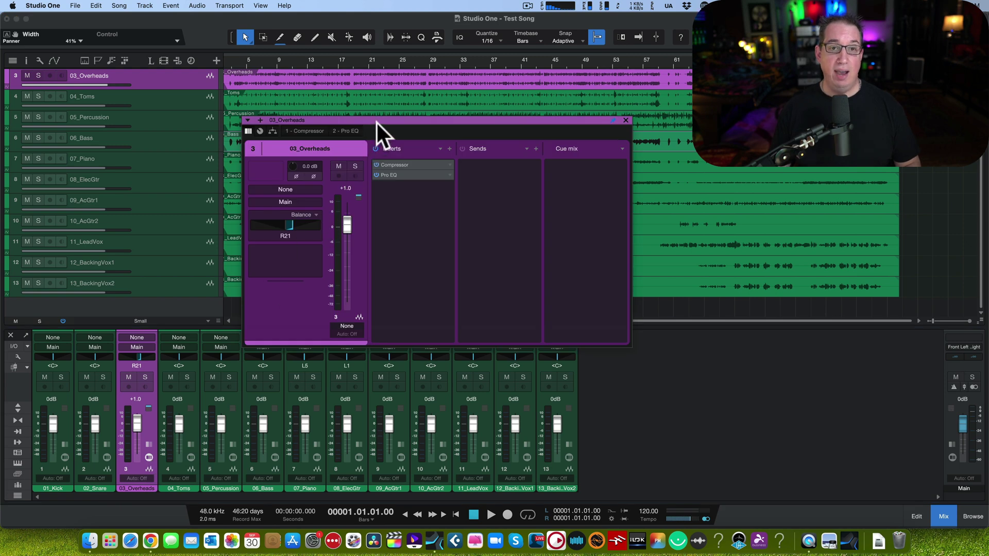
drag(376, 119, 378, 124)
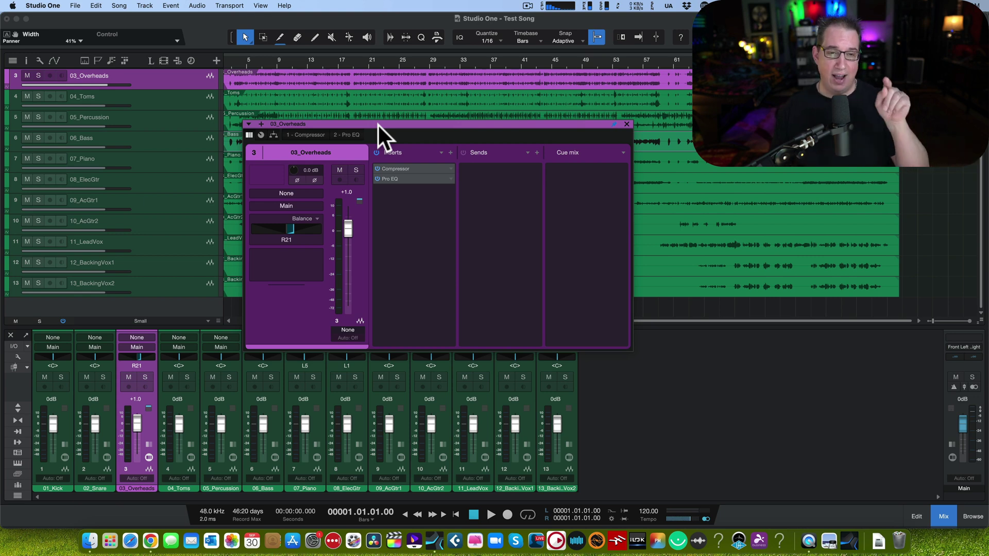
drag(379, 123, 381, 114)
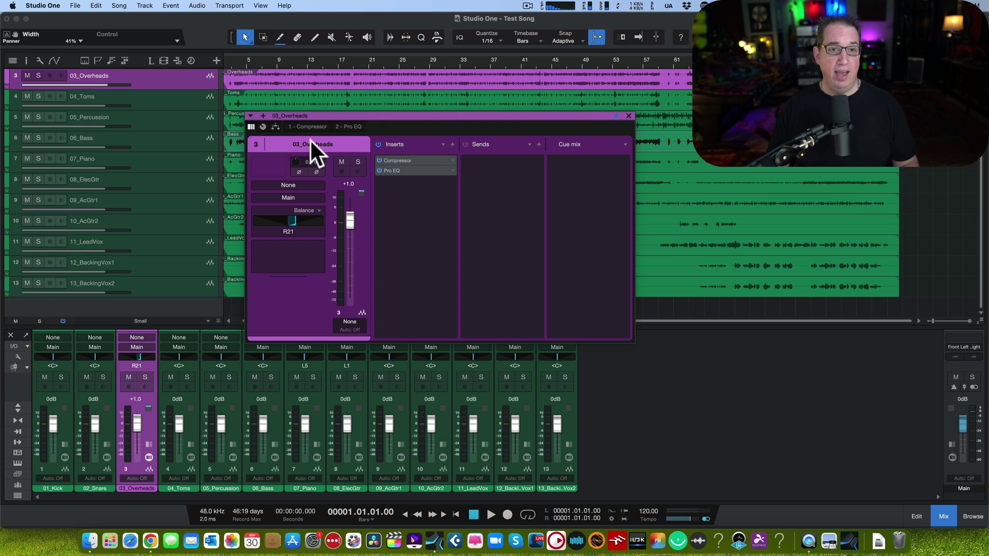
Step: Give 03_Overheads +2.2 dB input gain, mute it, and set its volume to +4.0
drag(297, 160, 289, 179)
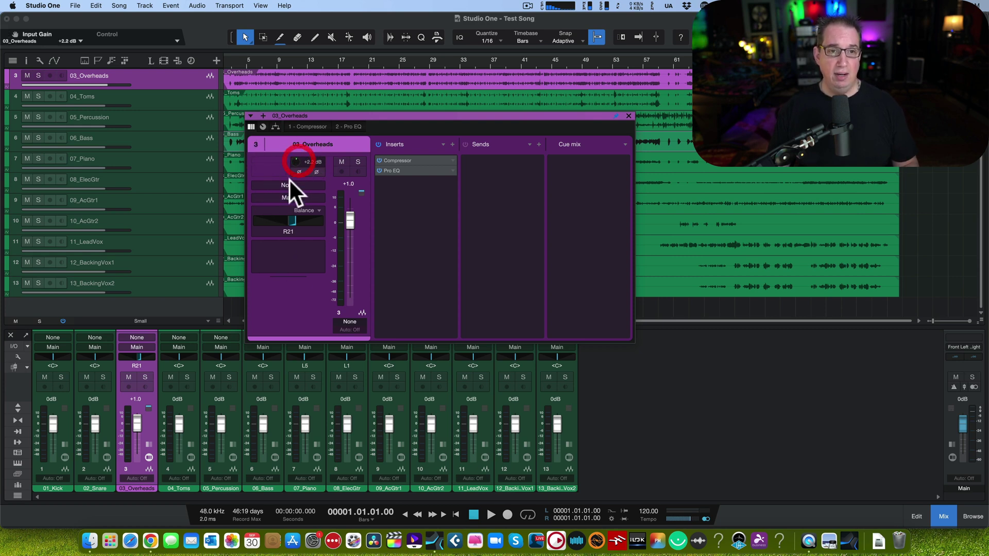
click(341, 162)
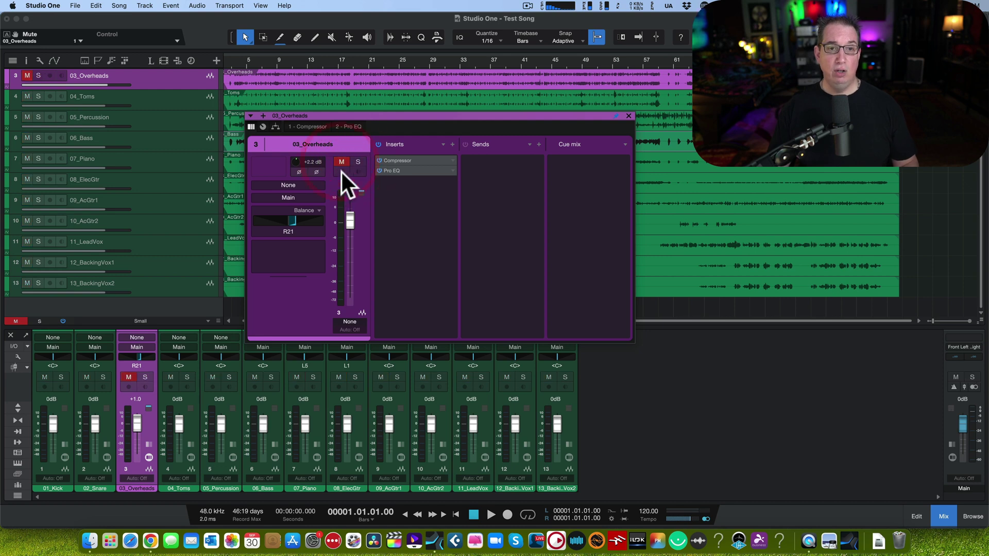
mouse_move(349, 215)
mouse_down()
mouse_move(336, 283)
mouse_move(350, 210)
mouse_up()
Step: After briefly trying Dual mode, pan 03_Overheads to L34 in Balance mode
scroll(339, 356, down, 1)
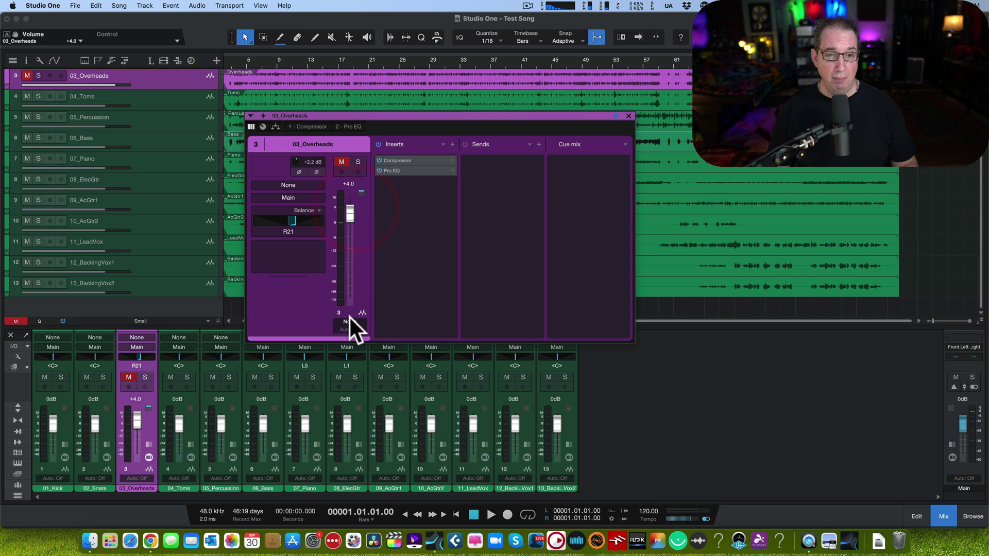
click(290, 219)
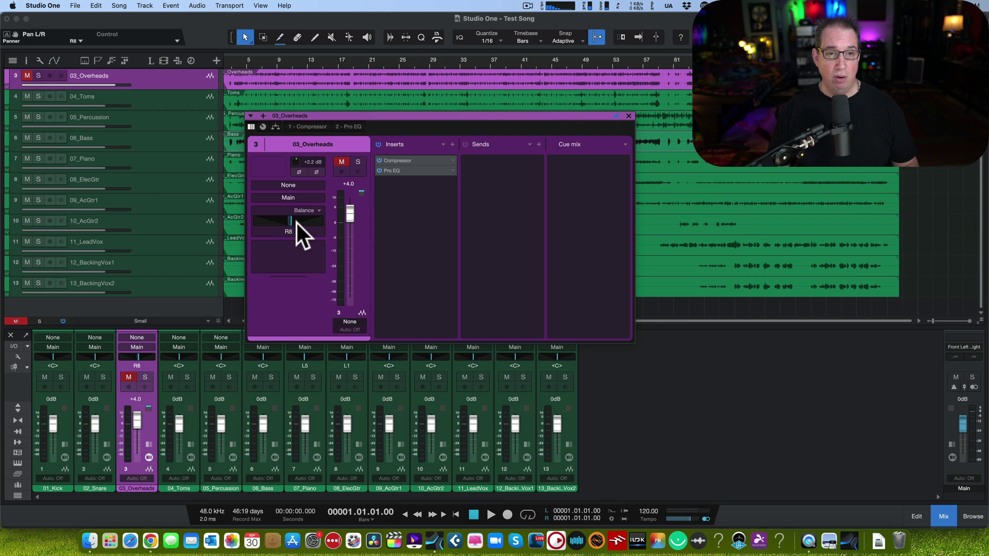
click(298, 220)
click(290, 218)
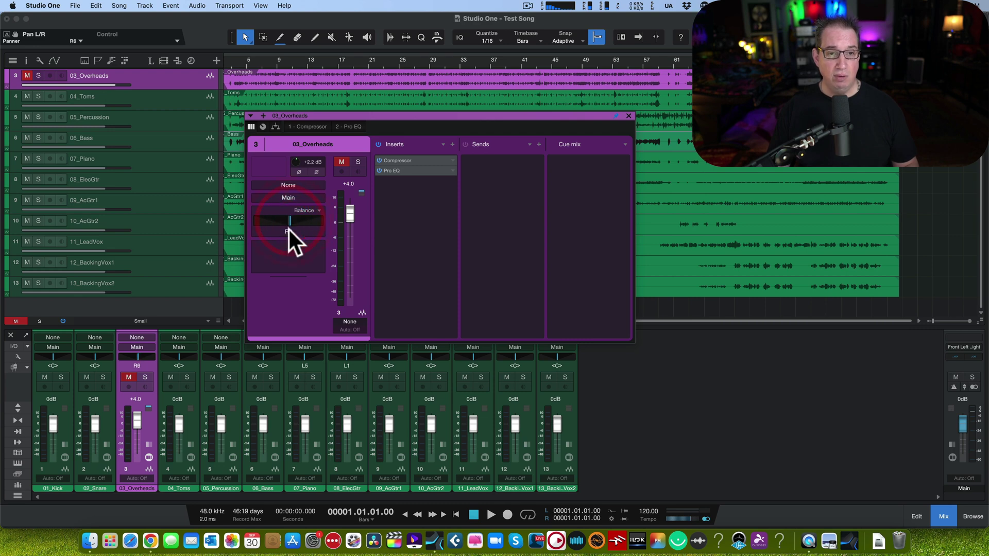
click(307, 209)
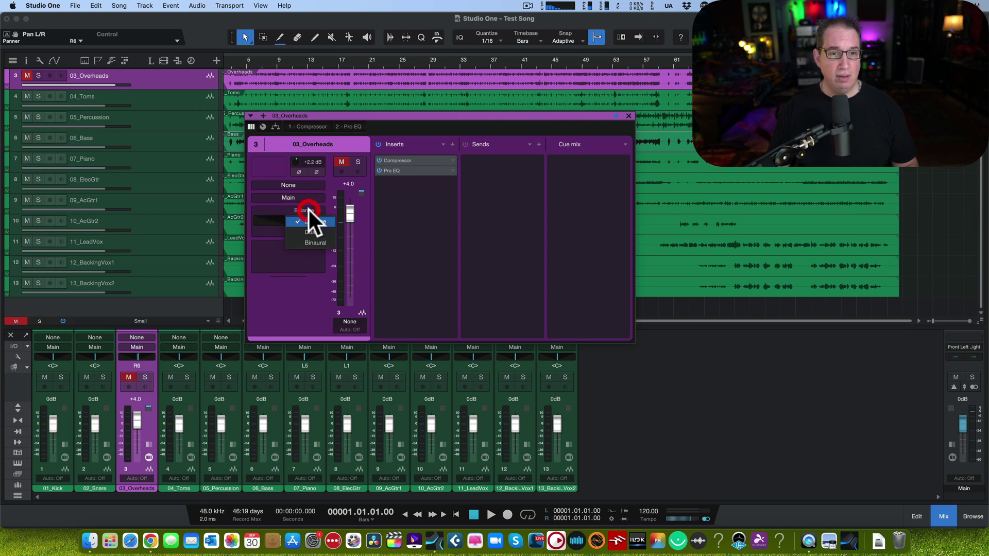
click(309, 232)
click(283, 218)
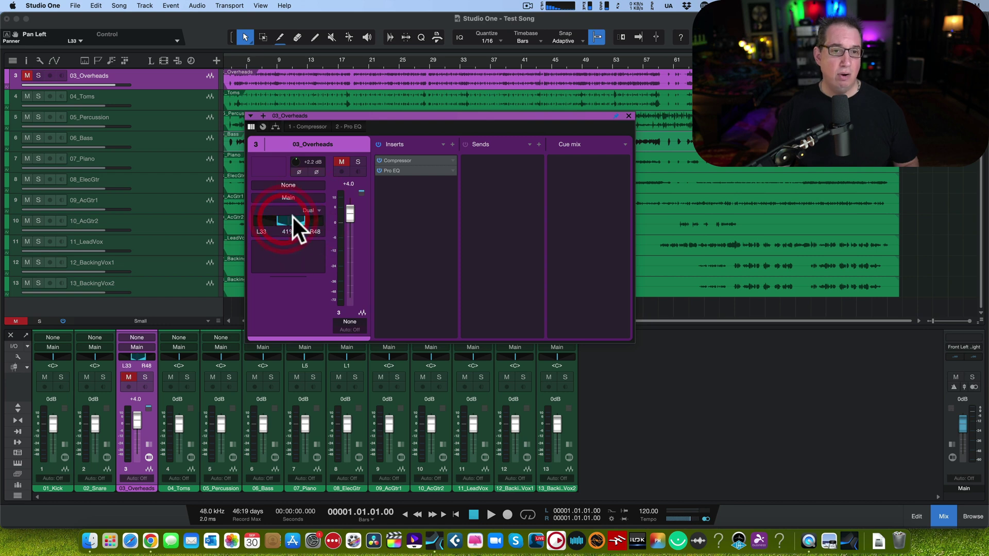
click(312, 210)
click(313, 219)
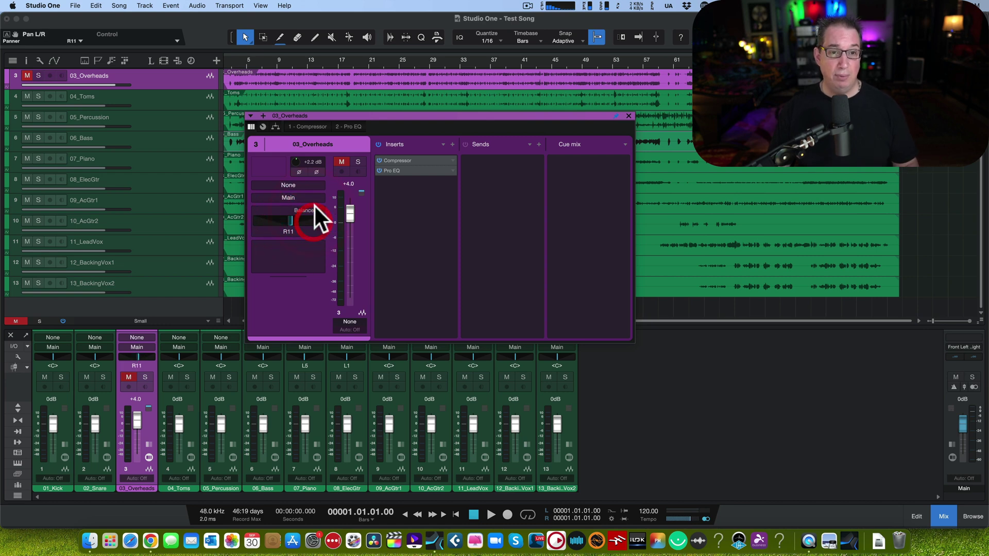
click(315, 212)
click(316, 215)
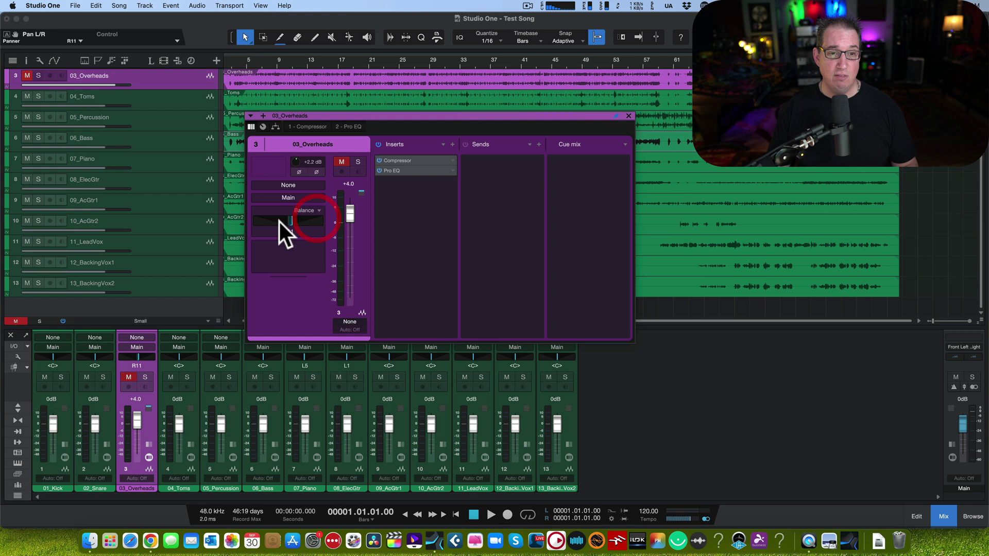
mouse_move(279, 219)
mouse_down()
mouse_move(294, 218)
mouse_move(274, 215)
mouse_move(281, 219)
mouse_up()
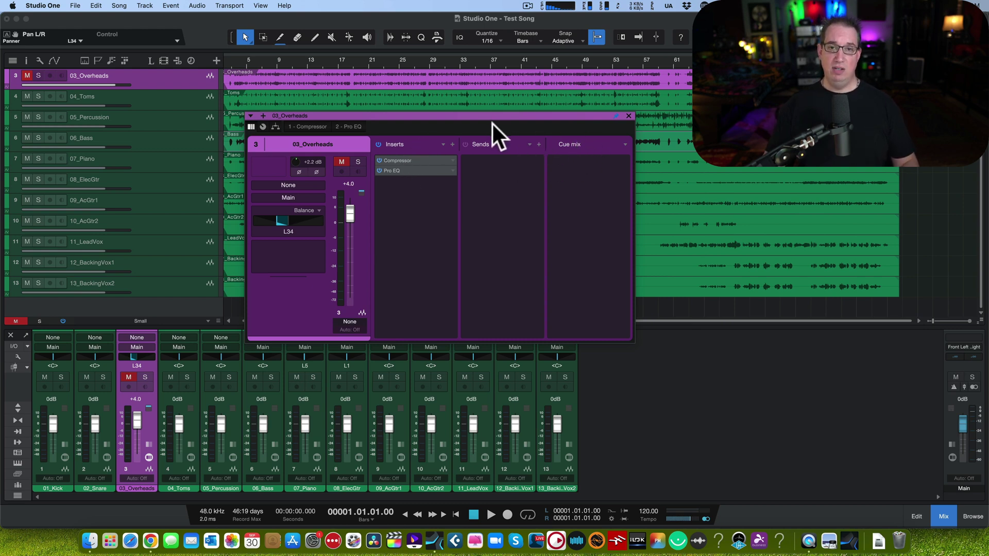
Step: Pin the Channel Editor so it stays open, and move it to the lower right
drag(494, 113, 499, 107)
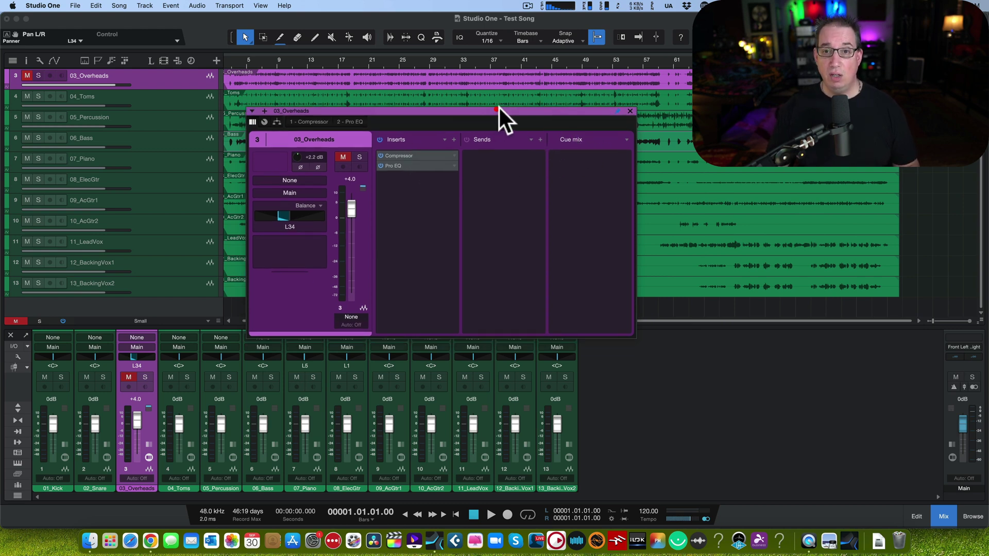
click(614, 111)
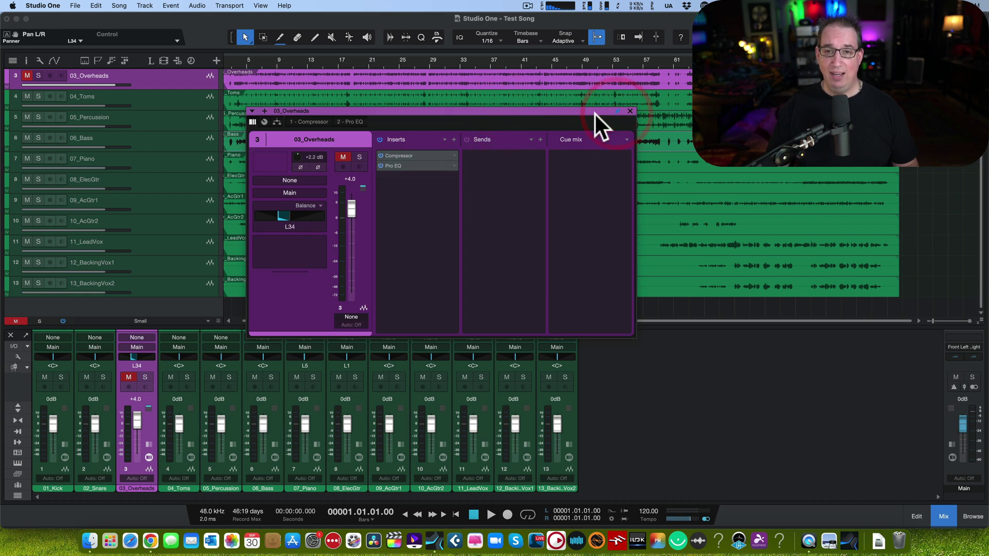
drag(585, 111, 868, 257)
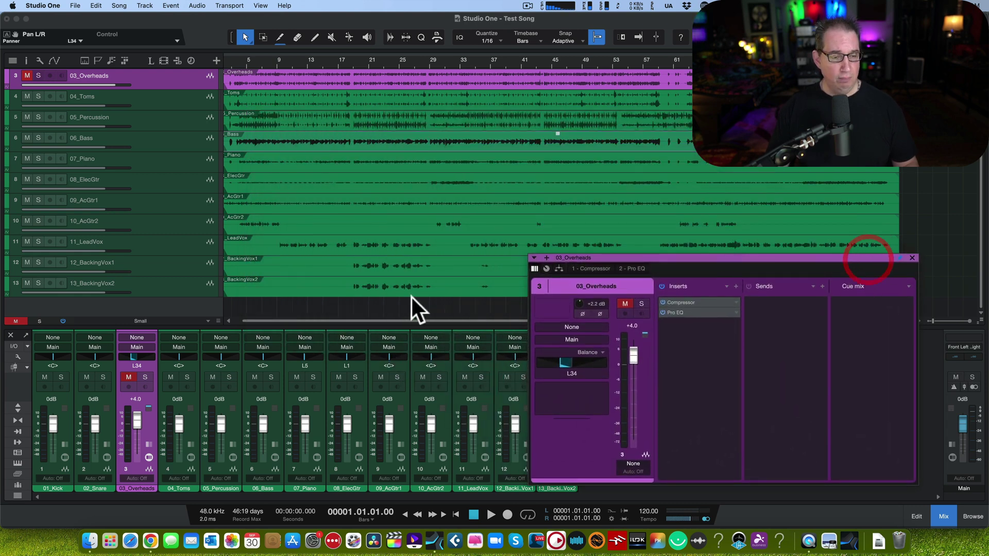
Step: Step the editor through 04_Toms to 09_AcGtr1, ending on 10_AcGtr2, and move it up-left
click(188, 416)
click(233, 420)
click(270, 413)
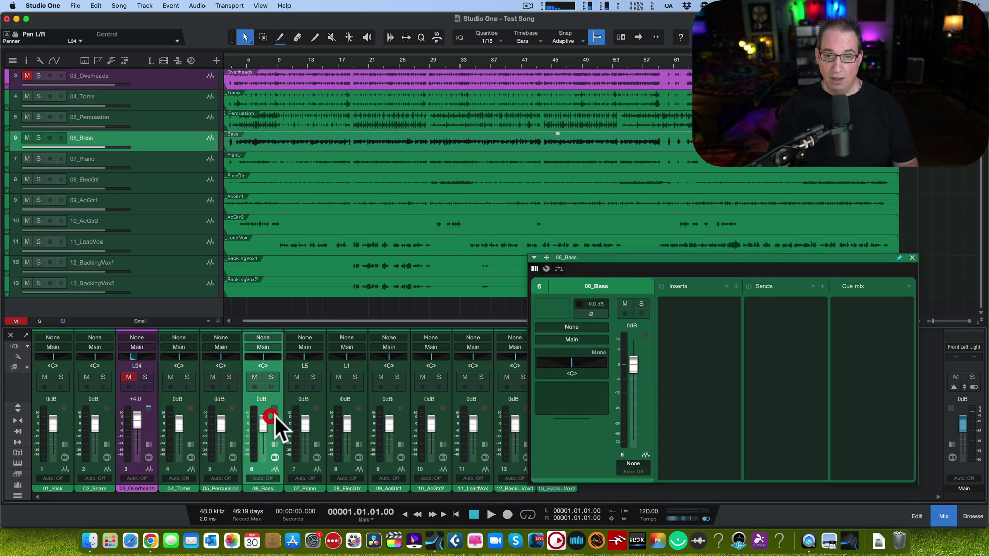
click(314, 419)
click(360, 419)
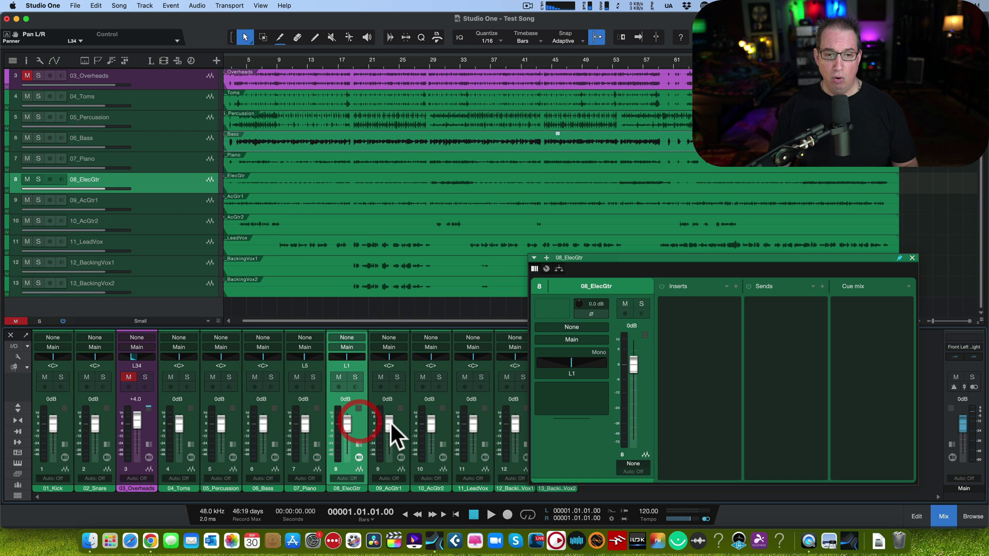
click(396, 422)
click(449, 425)
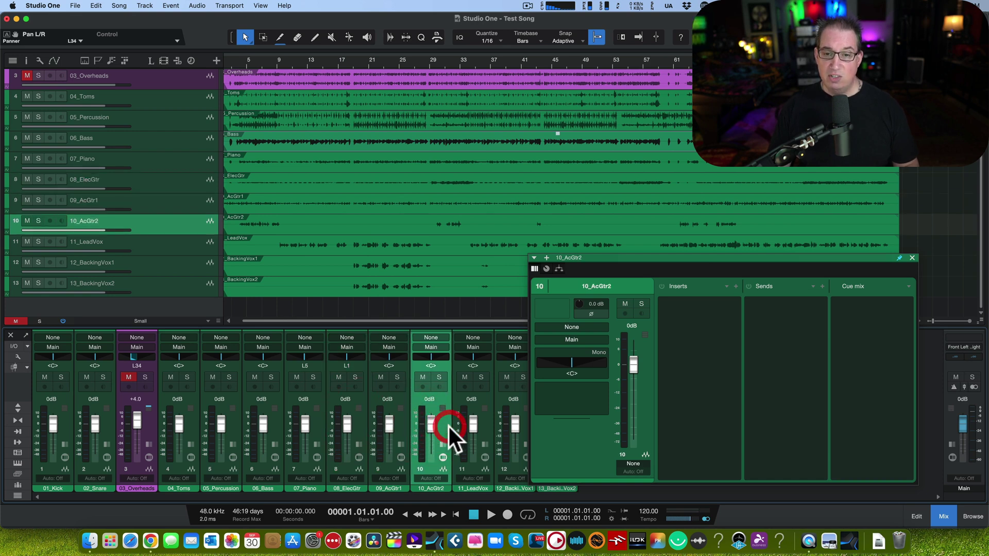
drag(618, 256, 569, 148)
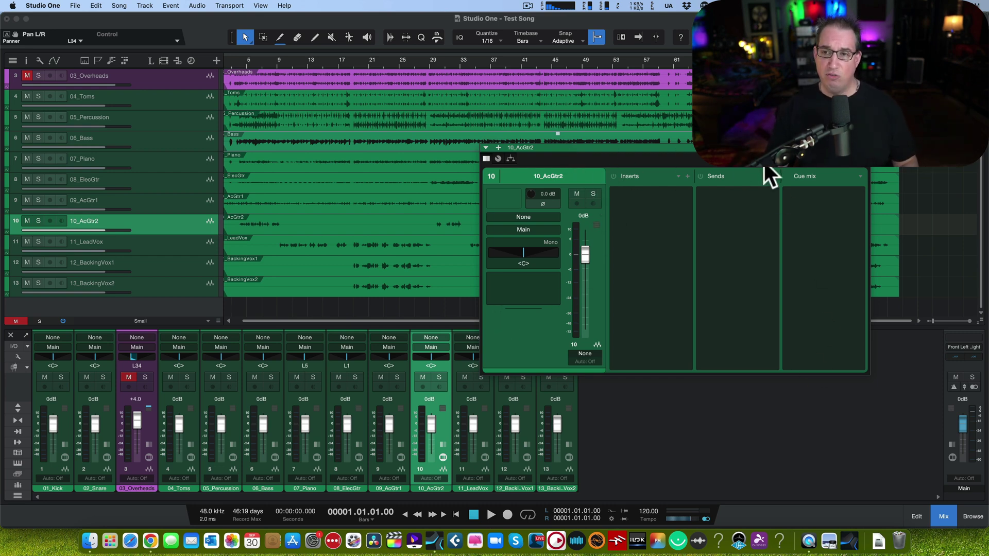
Step: Briefly show and hide the inserts/sends areas, then drag the 10_AcGtr2 editor toward screen centre
click(16, 407)
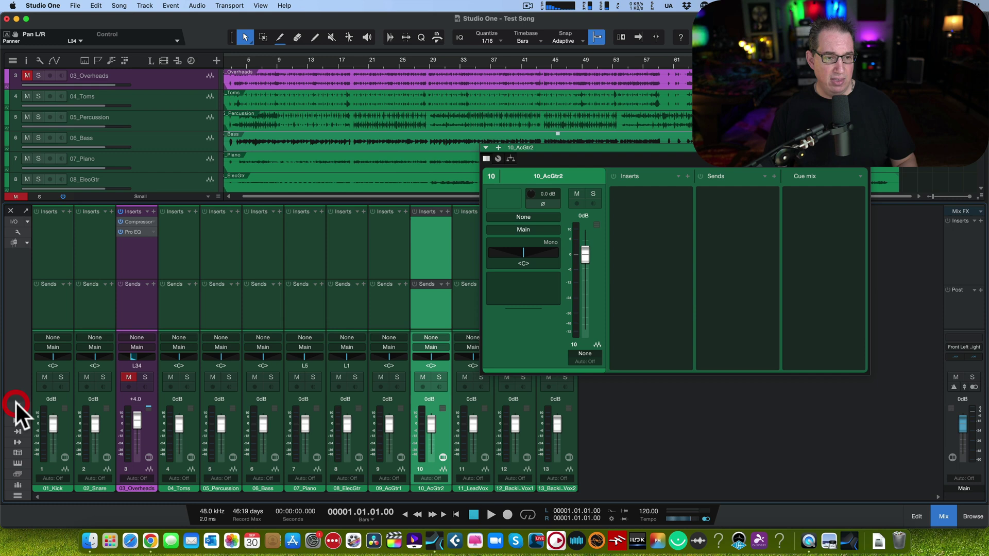
click(16, 407)
click(146, 441)
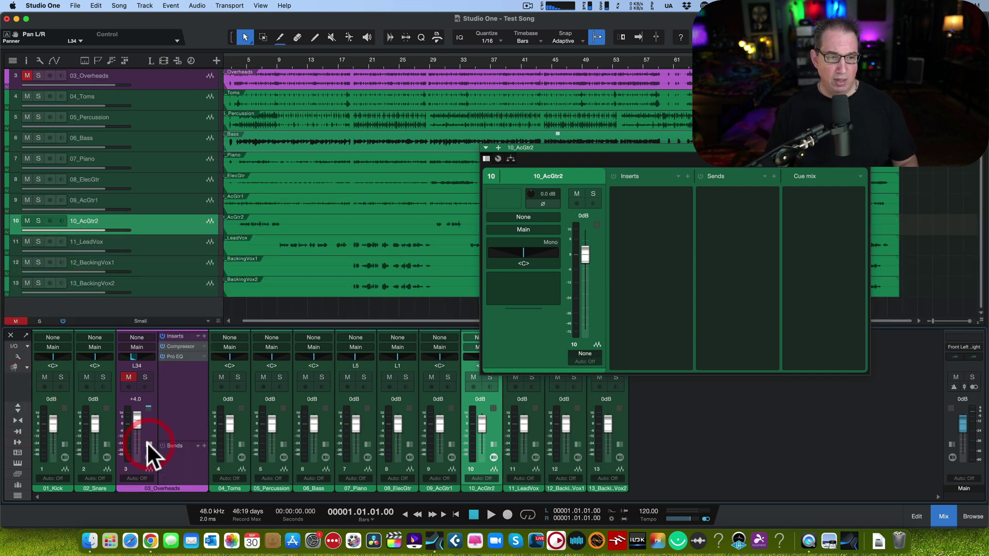
click(147, 441)
click(146, 441)
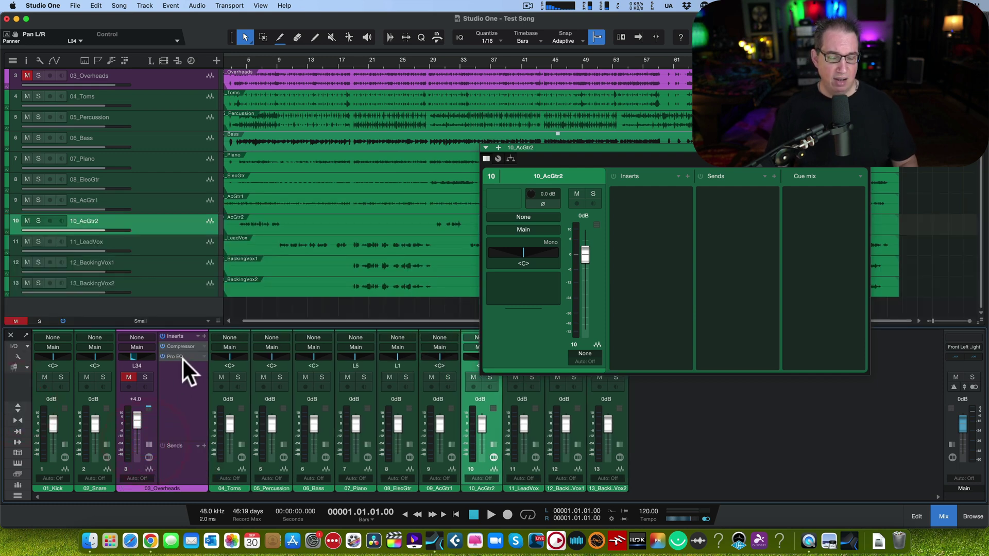
click(147, 441)
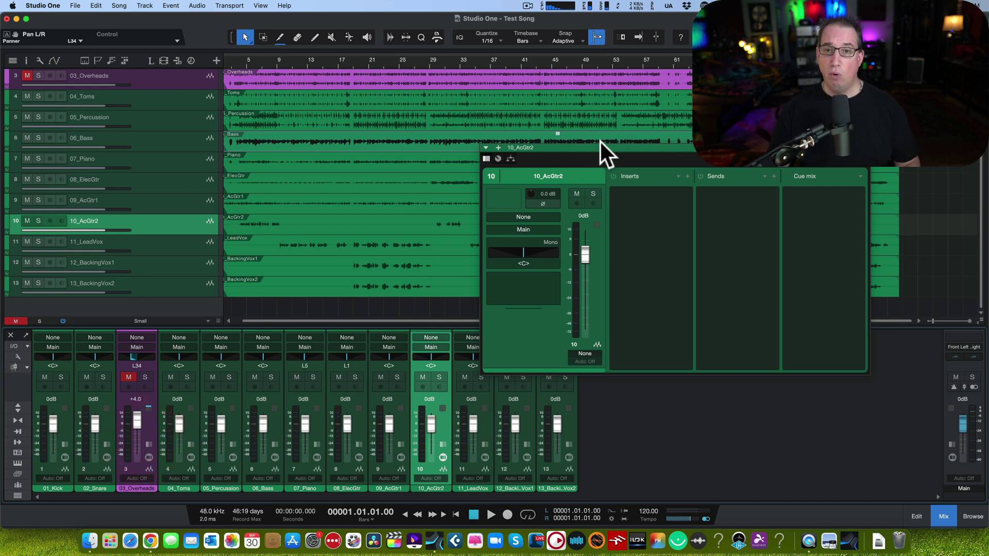
drag(600, 145, 411, 160)
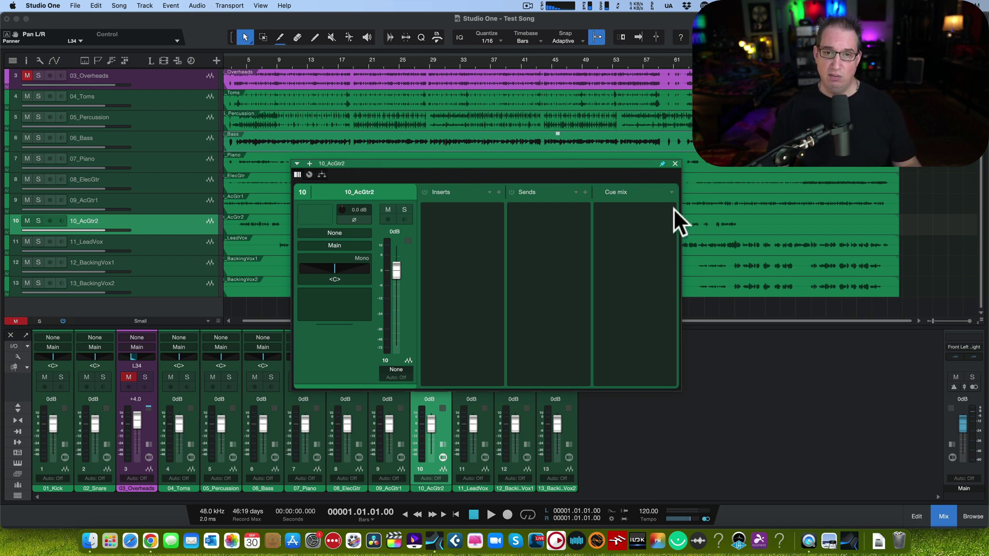
Step: Dismiss the floating 10_AcGtr2 Channel Editor window with its close button
click(676, 164)
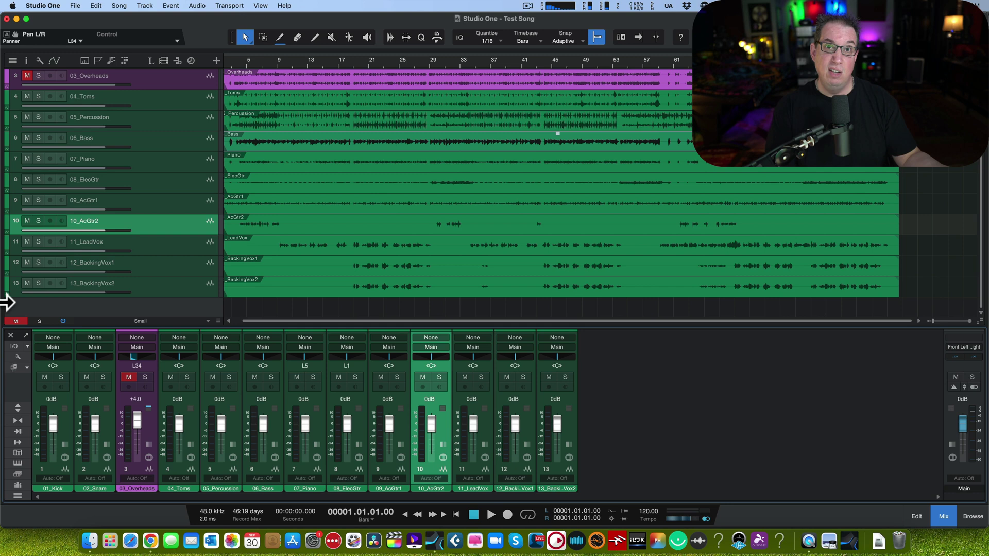
Step: Enable Channel icons in the mixer options and open the 03_Overheads Drums icon chooser
click(19, 362)
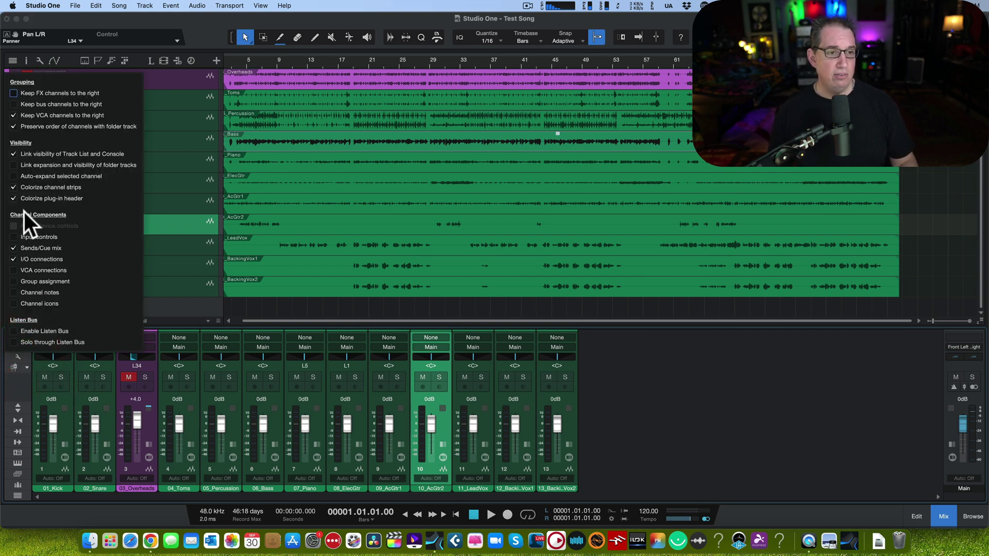
click(13, 304)
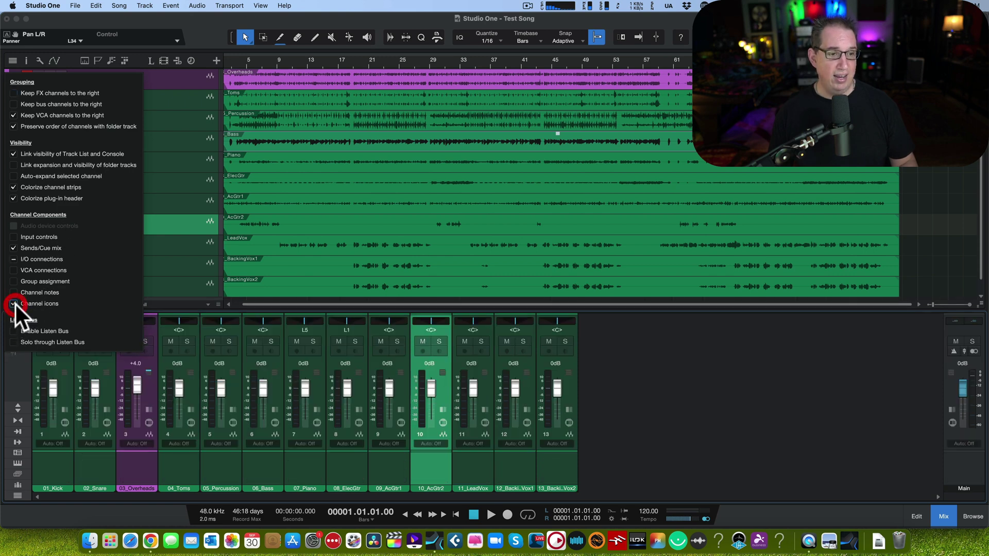
click(13, 381)
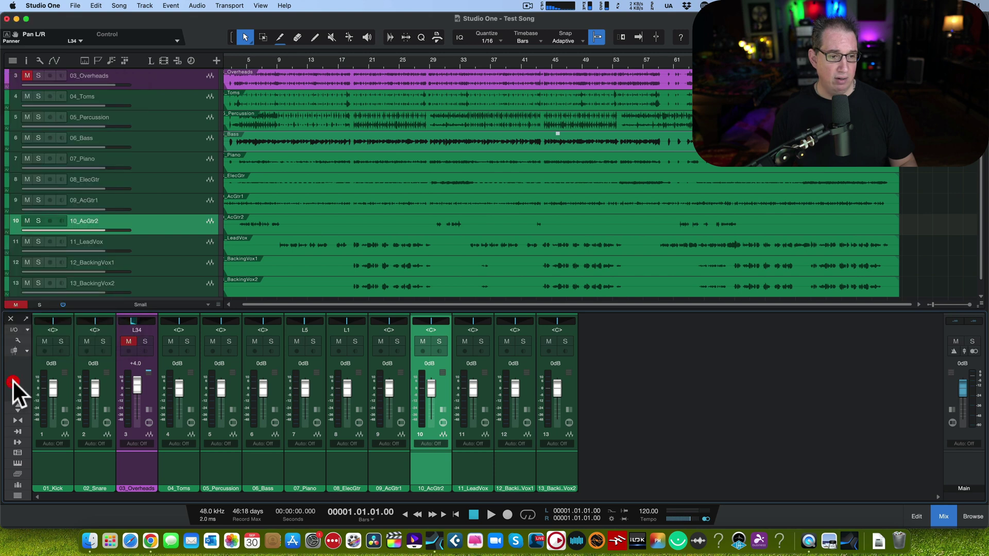
click(142, 470)
click(142, 469)
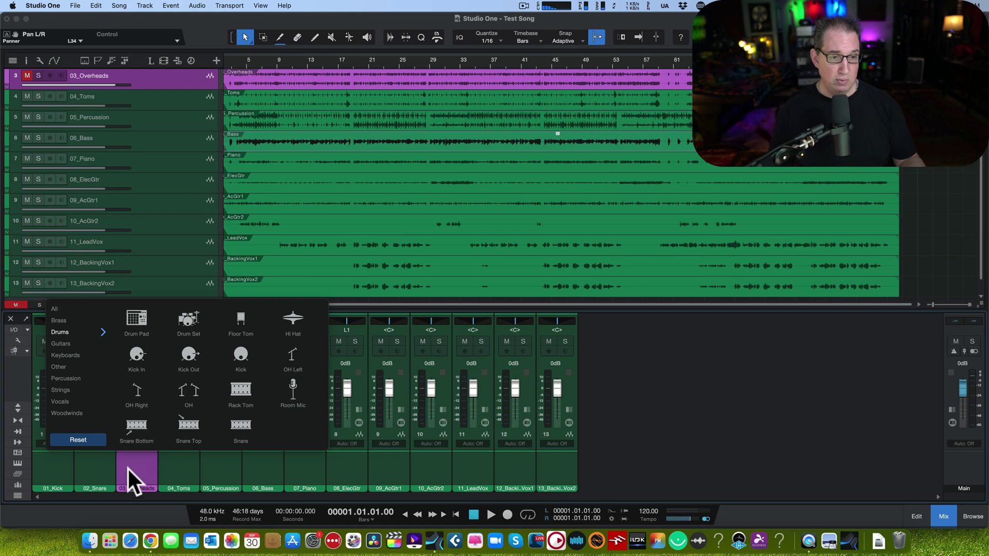
Step: Assign the OH overhead-microphones icon from the Drums set to 03_Overheads
click(189, 390)
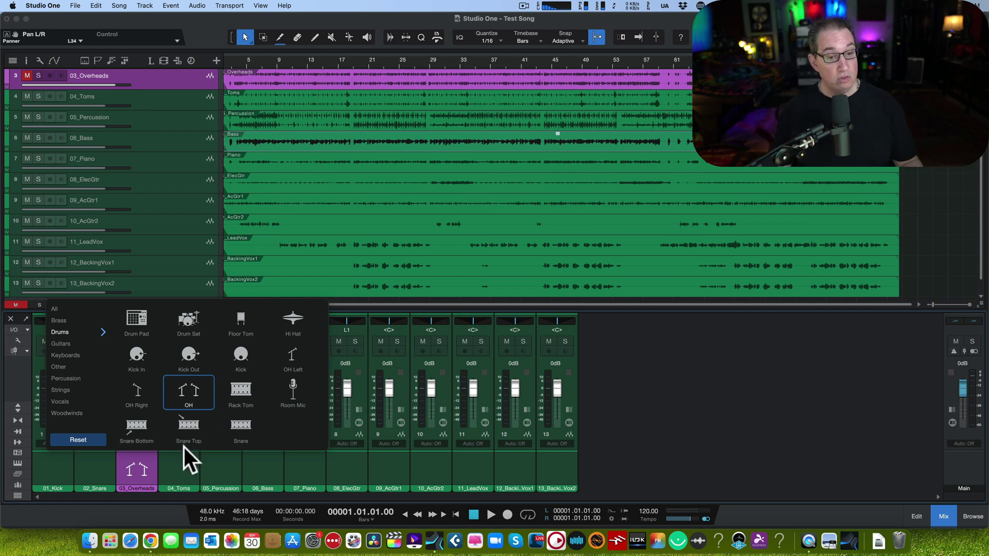
Step: Dismiss the icon picker, then open, move and close the 03_Overheads Channel Editor
click(175, 469)
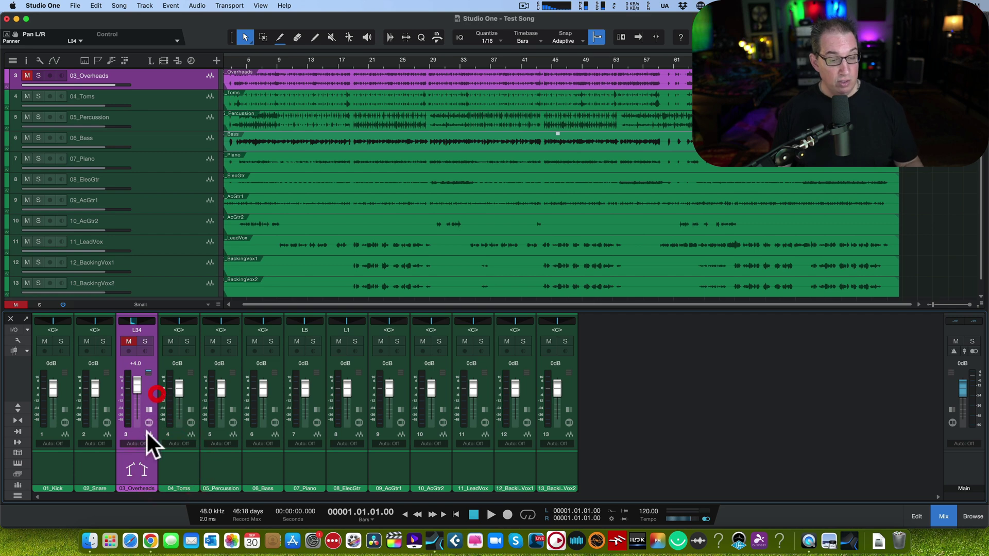
click(148, 423)
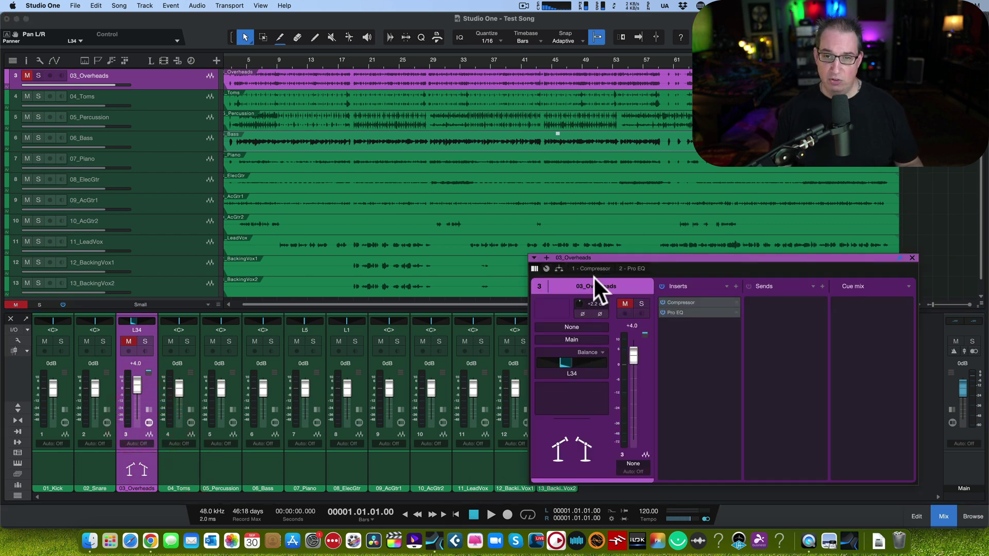
drag(606, 255, 373, 180)
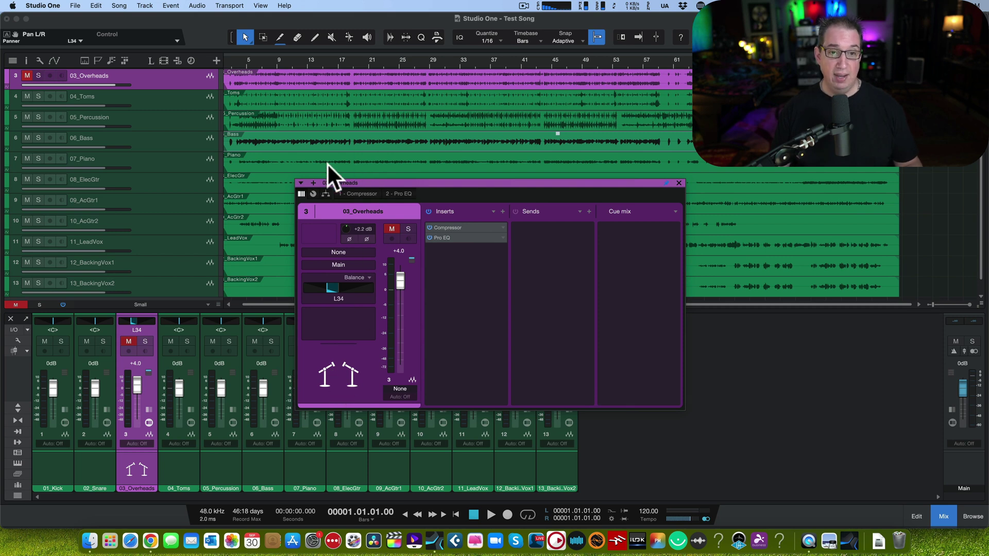
click(679, 183)
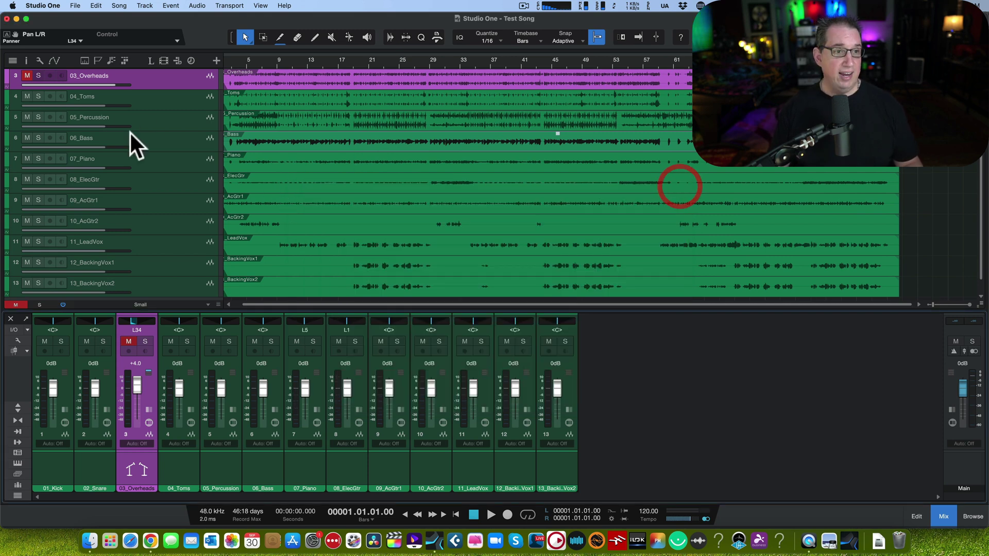
Step: Turn on Show track icons, make 03_Overheads much taller, and narrow the icon column
click(39, 61)
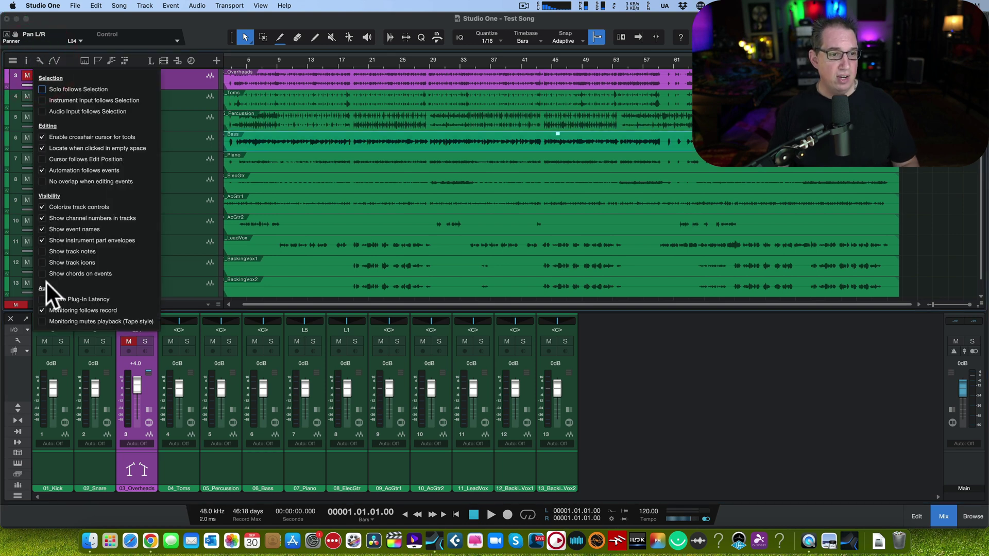
click(42, 262)
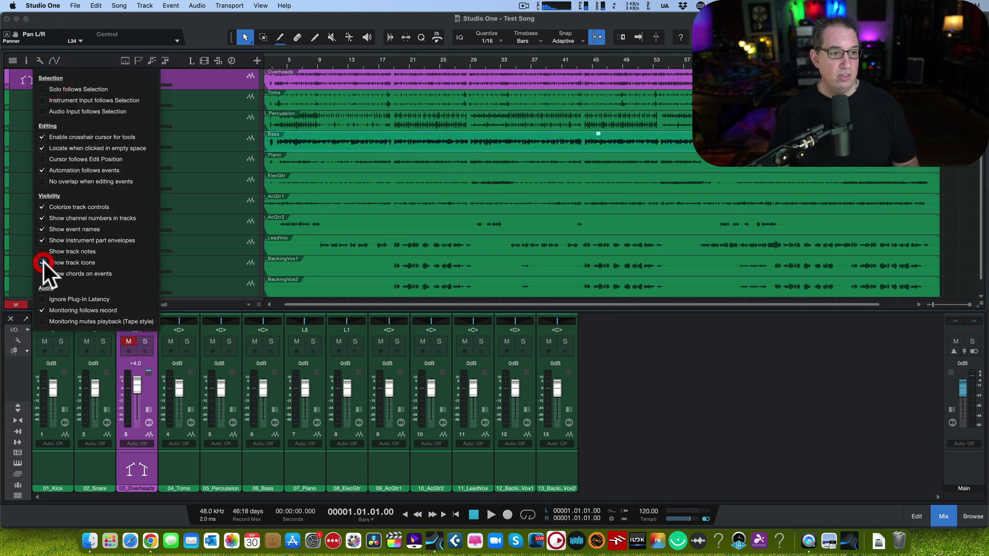
click(196, 192)
drag(33, 89, 152, 185)
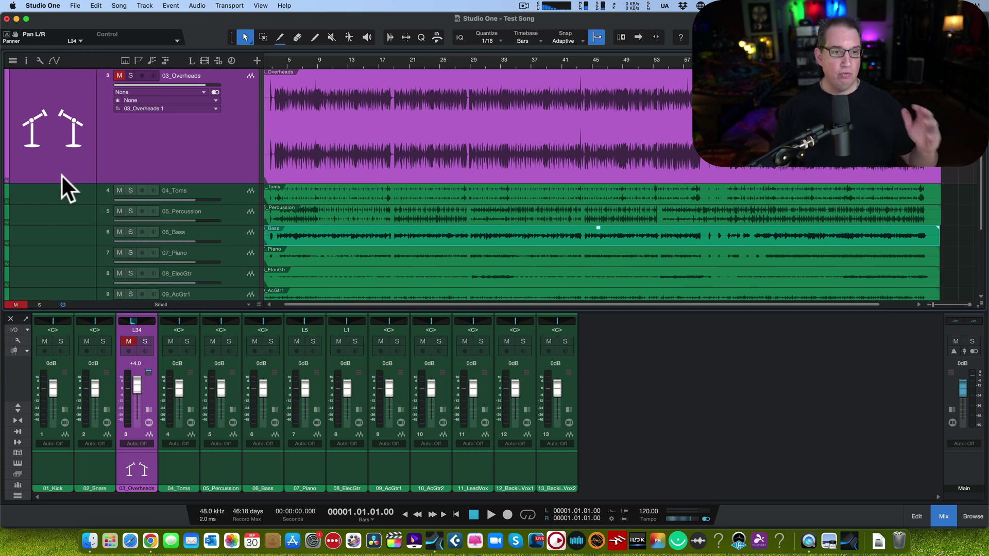
drag(95, 153, 57, 152)
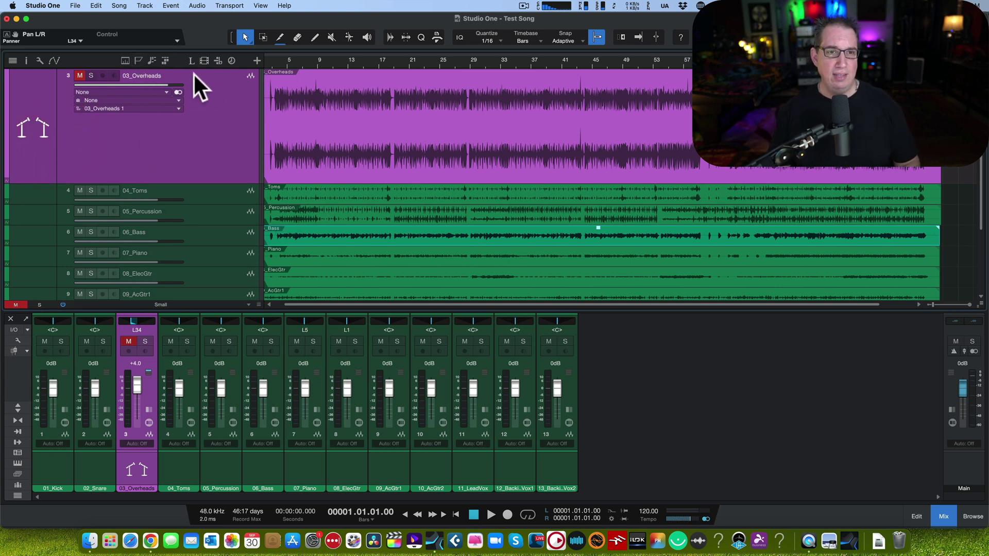
Step: Turn Show track icons back off and shorten the 03_Overheads track slightly
click(38, 60)
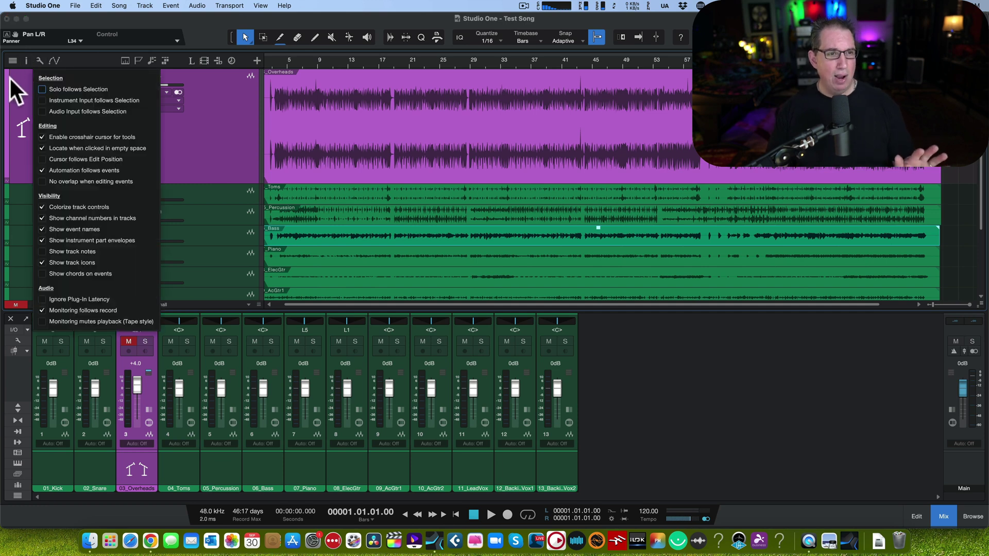
click(39, 258)
click(23, 146)
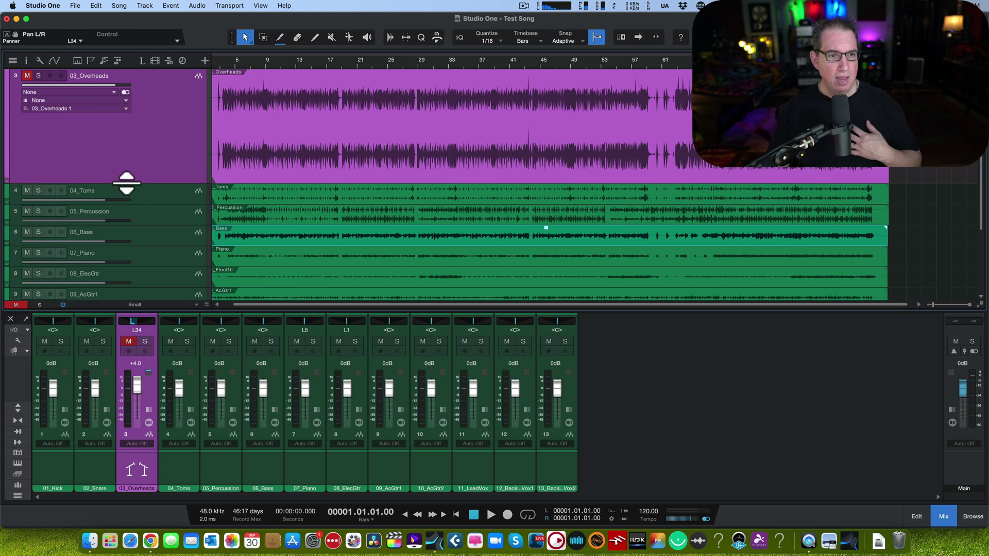
drag(125, 185, 145, 109)
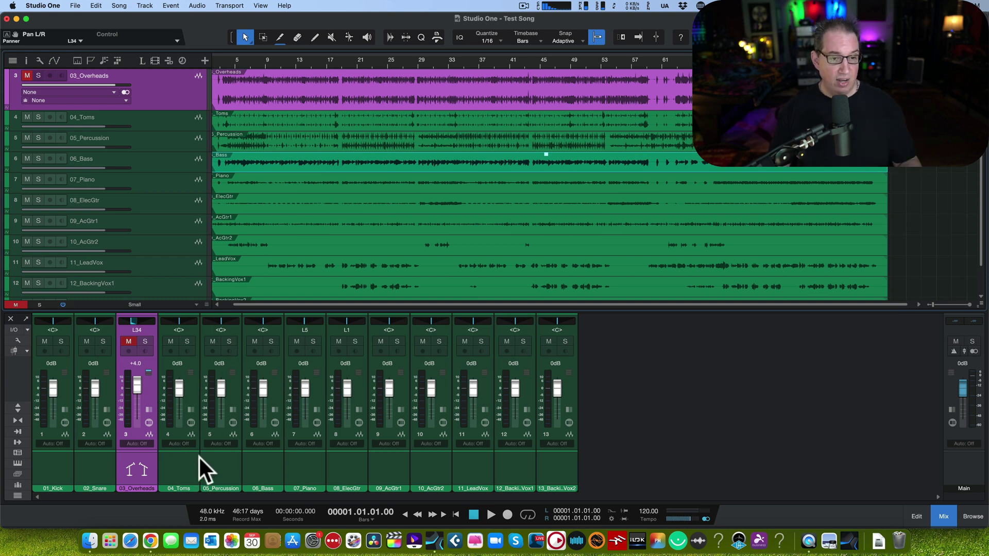
click(225, 422)
drag(581, 274, 270, 229)
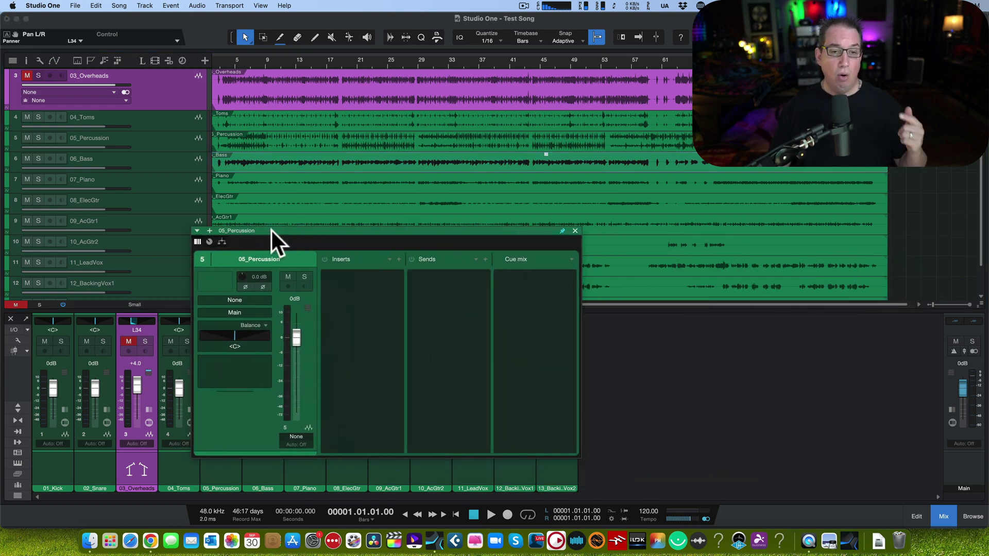
click(576, 232)
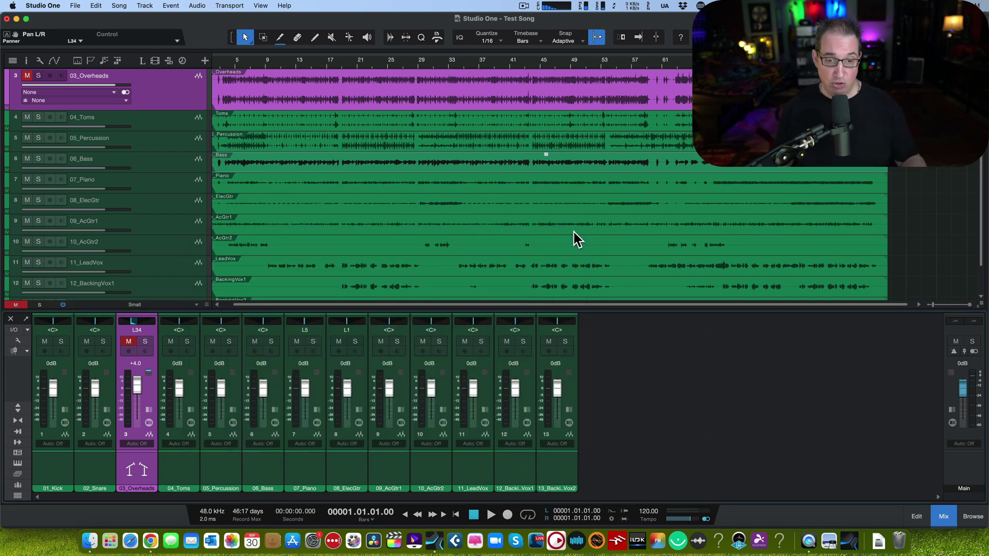